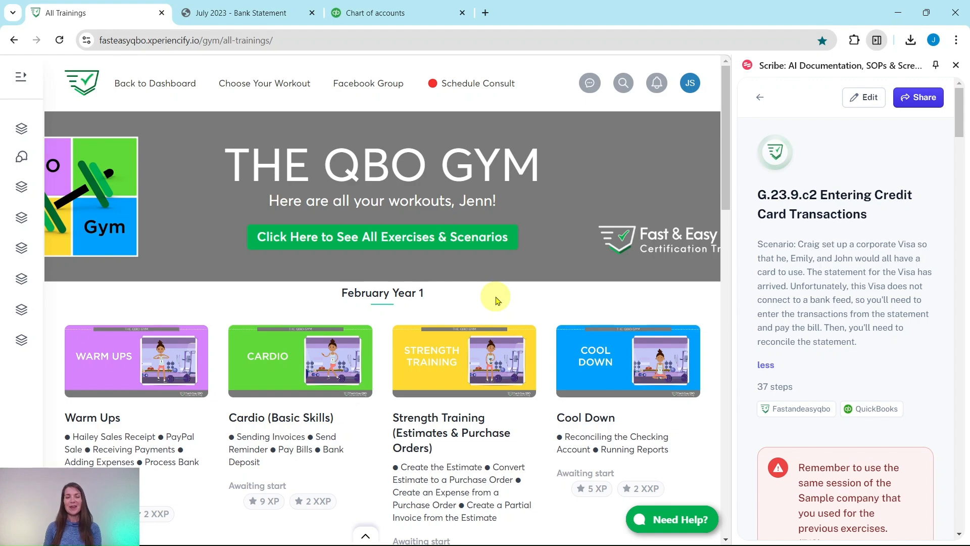
# - Open the Cardio workout for September Year 1 from the list of all trainings
pyautogui.scroll(-20, 440, 247)
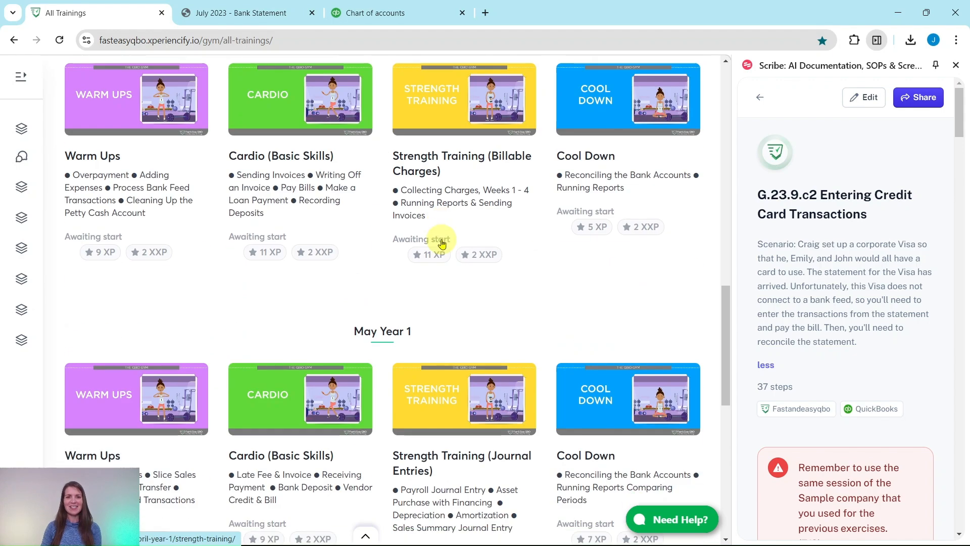
pyautogui.scroll(-20, 440, 247)
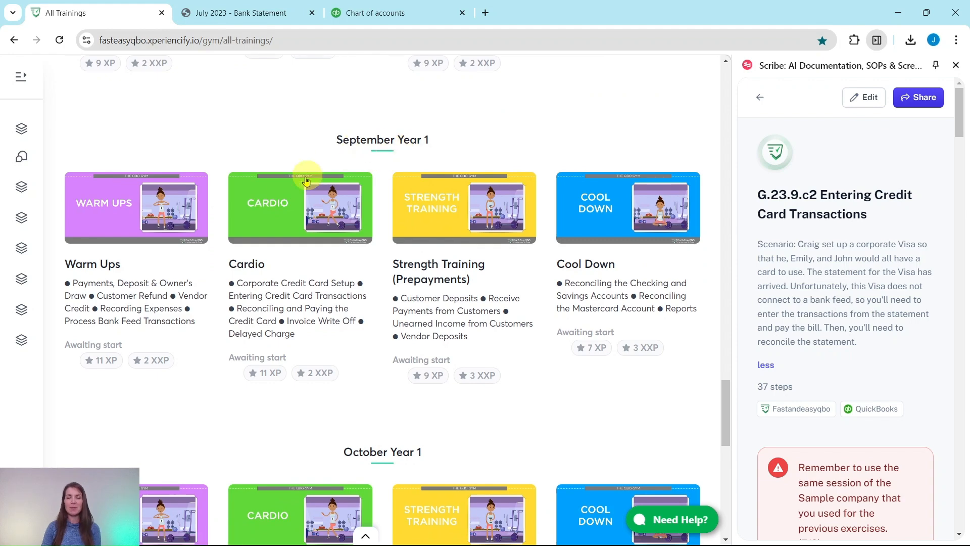
pyautogui.click(270, 219)
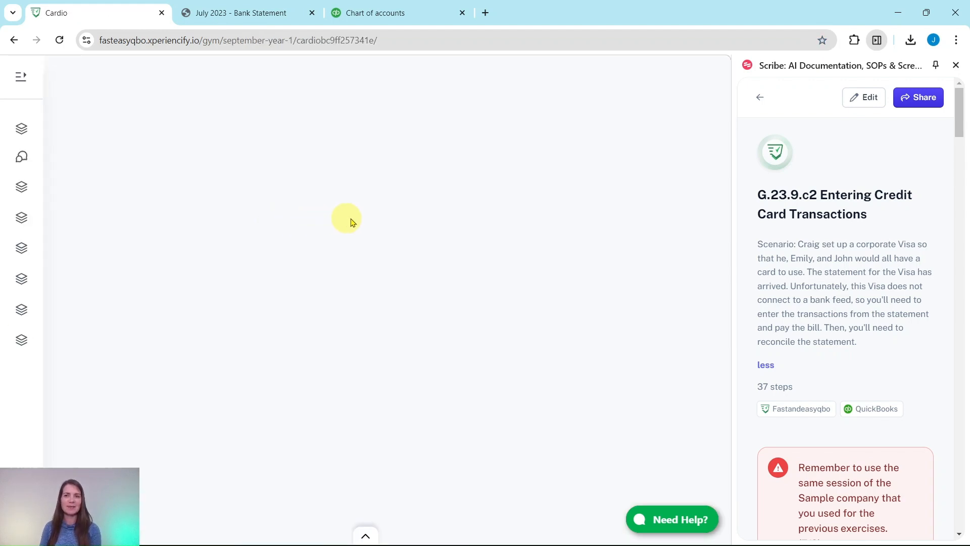
# - Look through the Cardio lesson's video, quiz and hands-on practices to find exercise G.23.9.c2 on entering credit card transactions
pyautogui.scroll(-2, 387, 221)
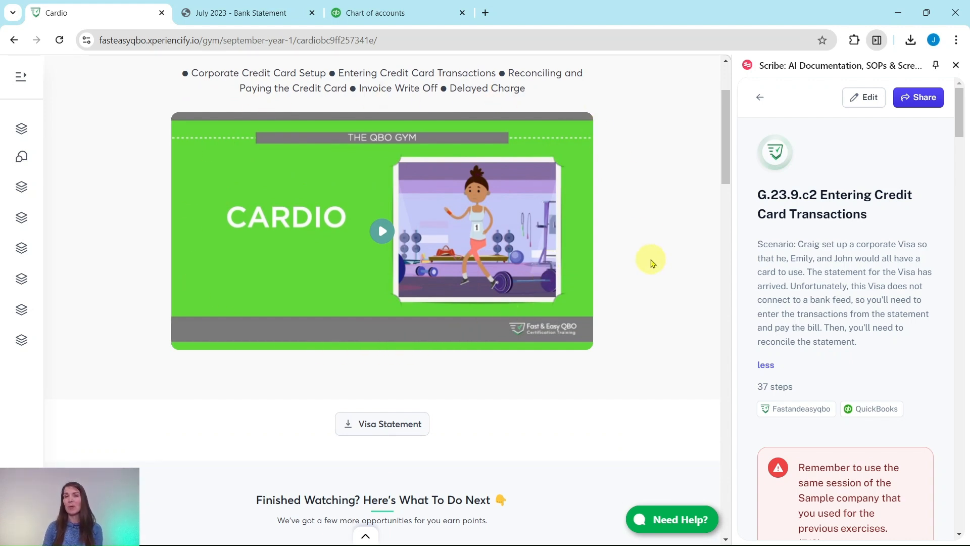
pyautogui.scroll(-8, 634, 286)
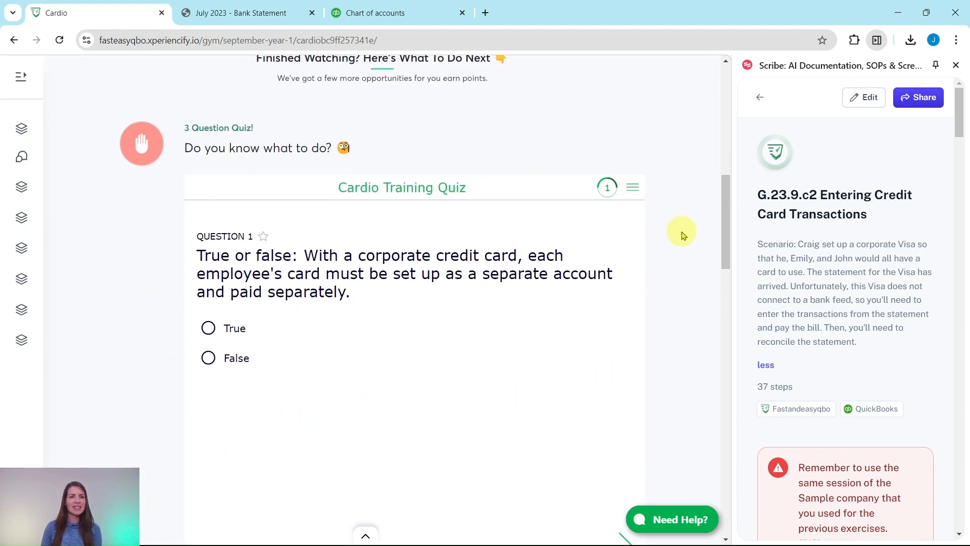
pyautogui.scroll(-10, 682, 235)
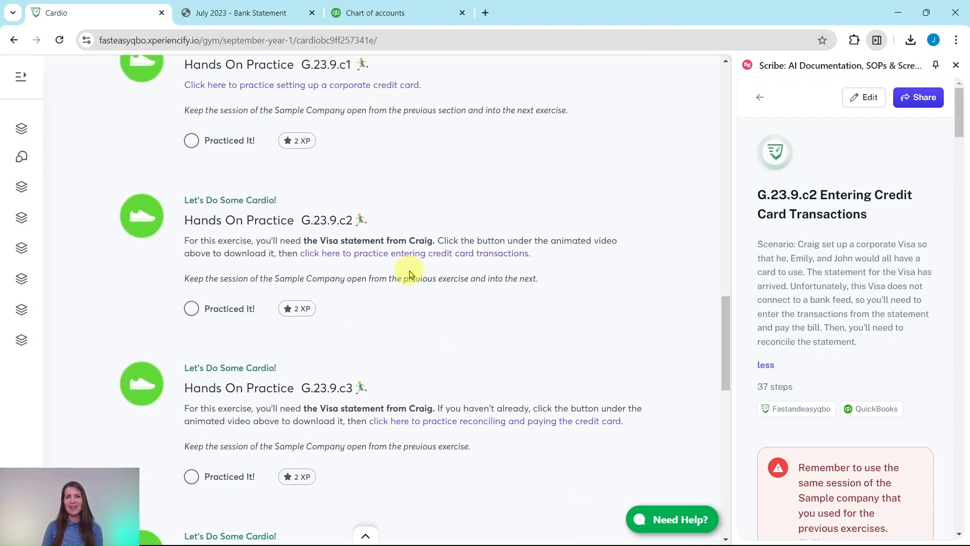
pyautogui.scroll(-5, 493, 299)
pyautogui.scroll(-6, 420, 310)
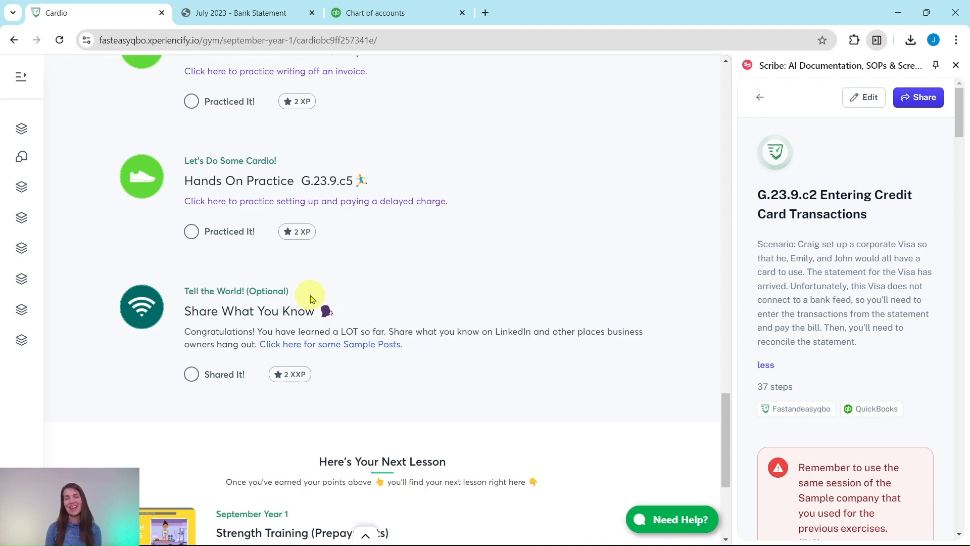
pyautogui.scroll(8, 311, 295)
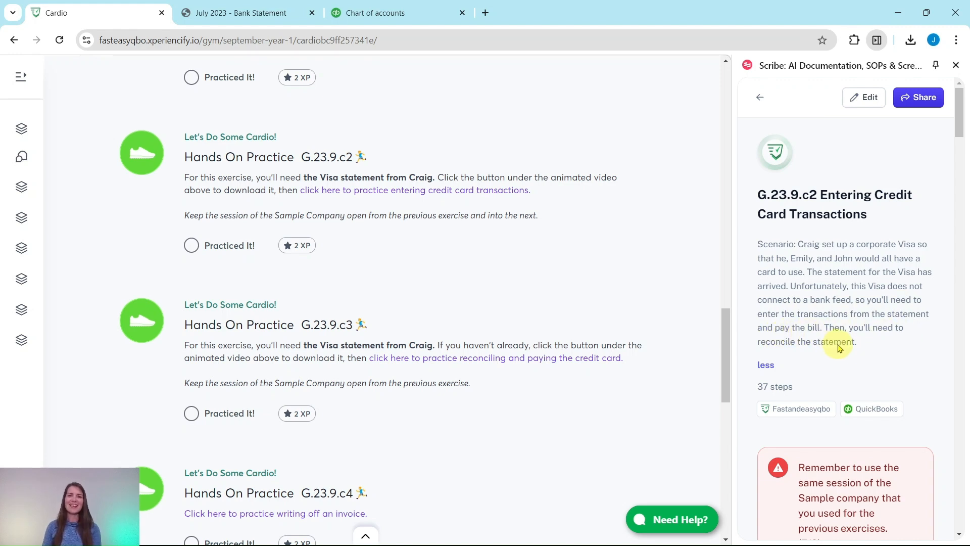
# - Switch to the QuickBooks Chart of accounts and read the exercise guide's opening instructions through the Primary Visa Account section
pyautogui.scroll(-5, 842, 348)
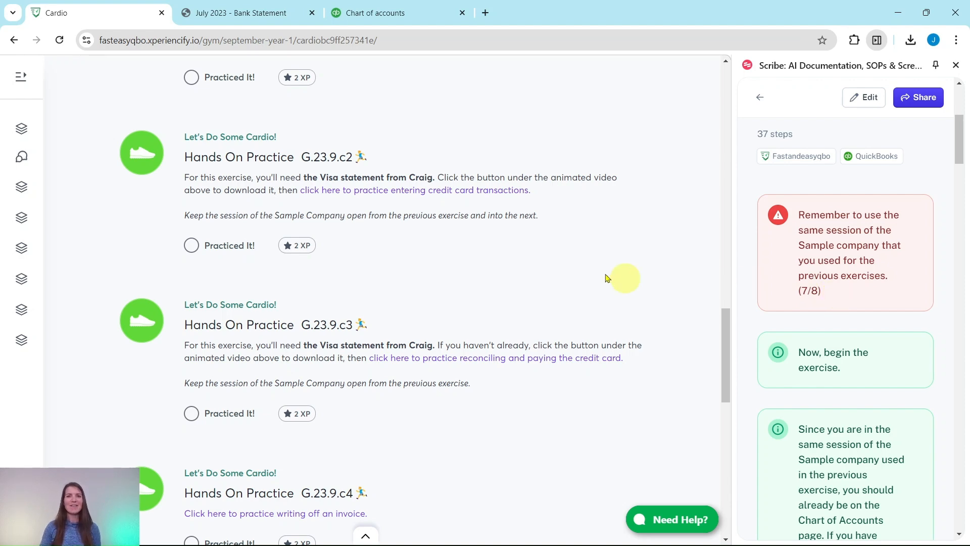
pyautogui.click(390, 16)
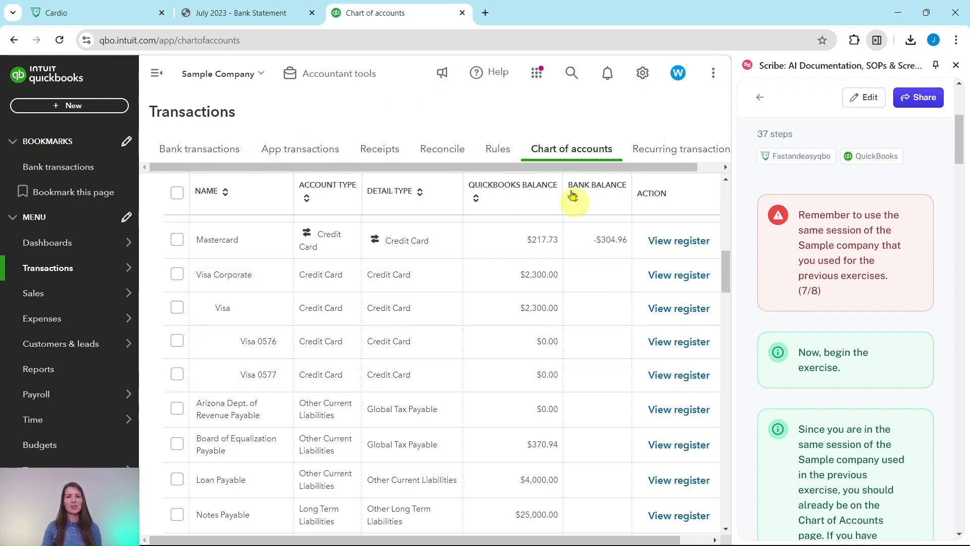
pyautogui.scroll(-1, 800, 225)
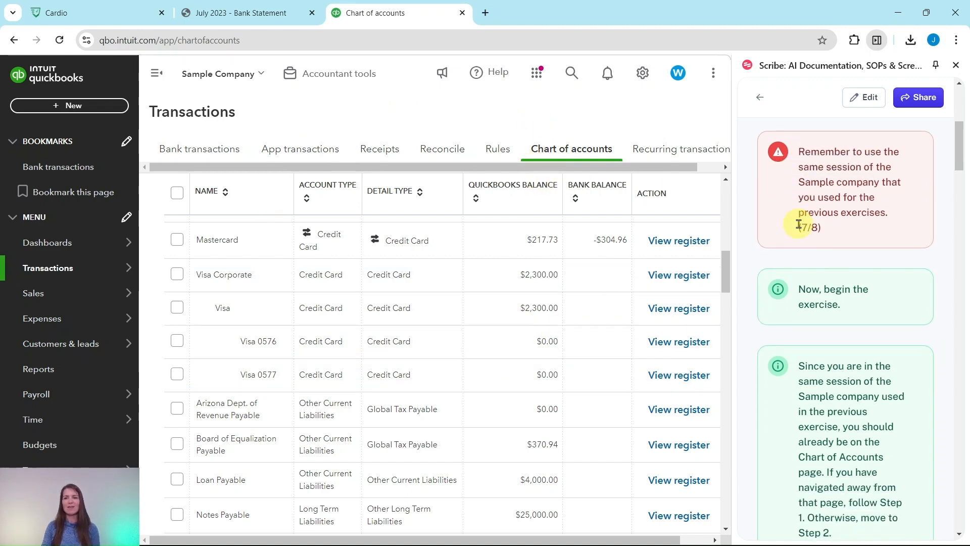
pyautogui.scroll(-1, 801, 225)
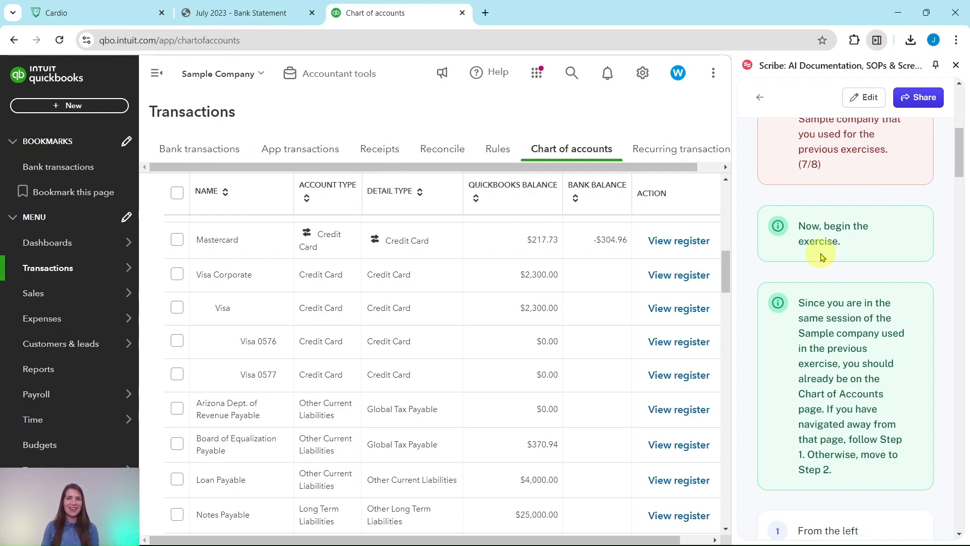
pyautogui.scroll(-2, 820, 238)
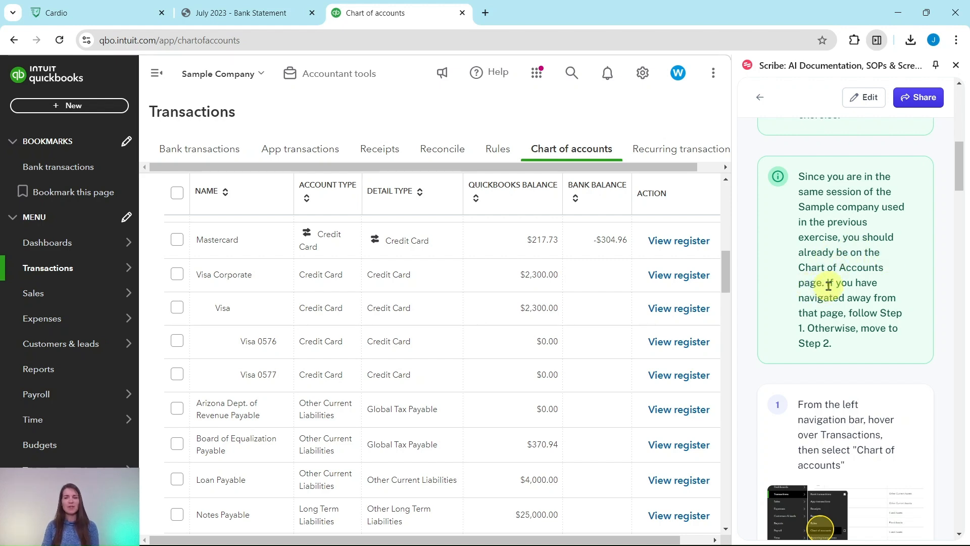
pyautogui.scroll(-4, 830, 283)
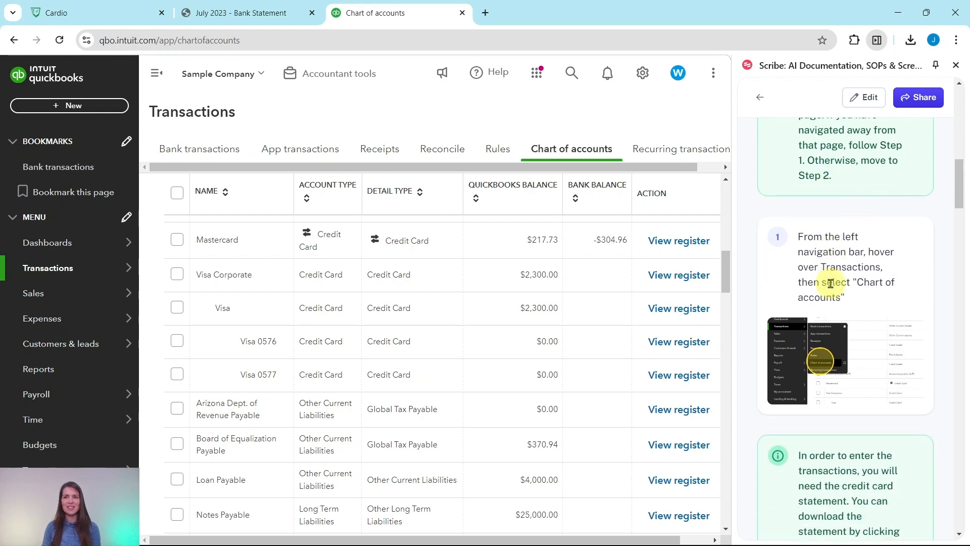
pyautogui.scroll(1, 841, 281)
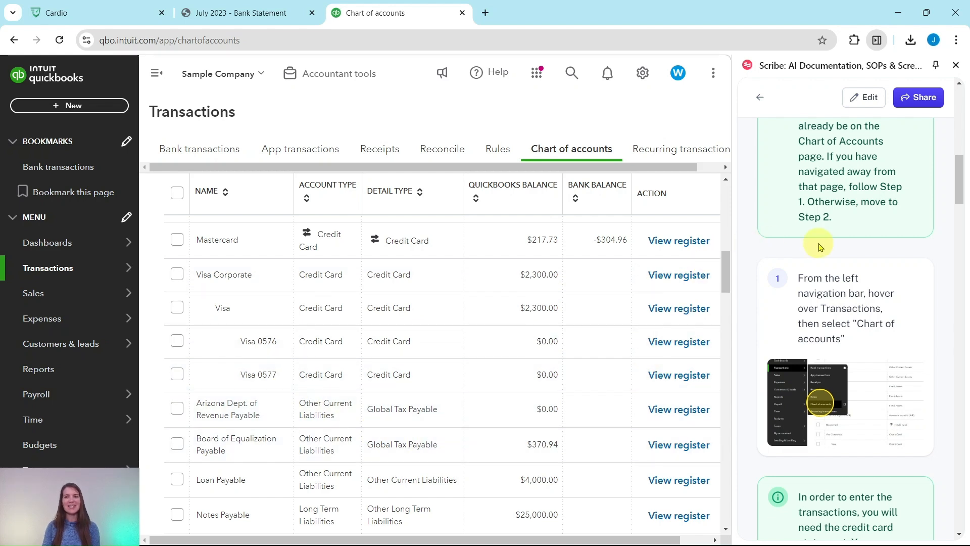
pyautogui.moveTo(27, 270)
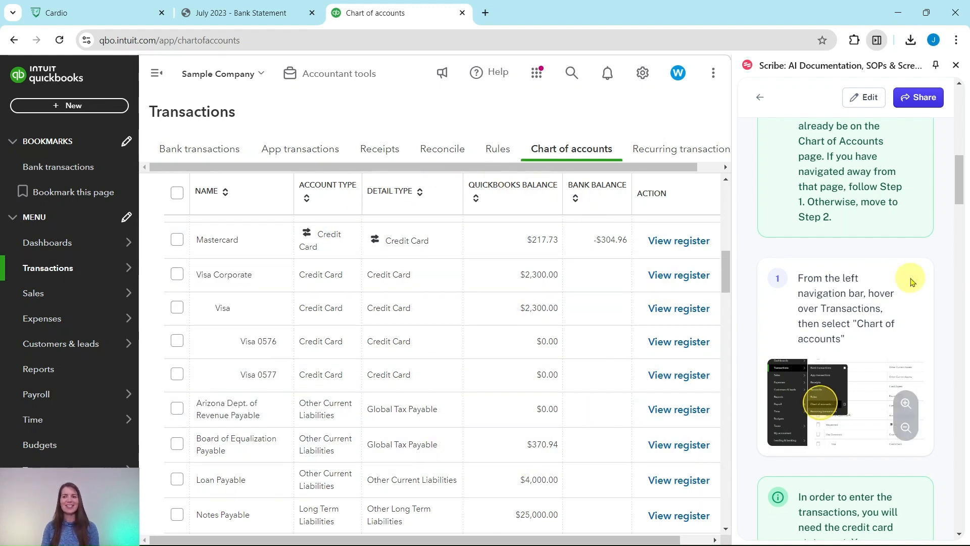
pyautogui.scroll(-6, 831, 278)
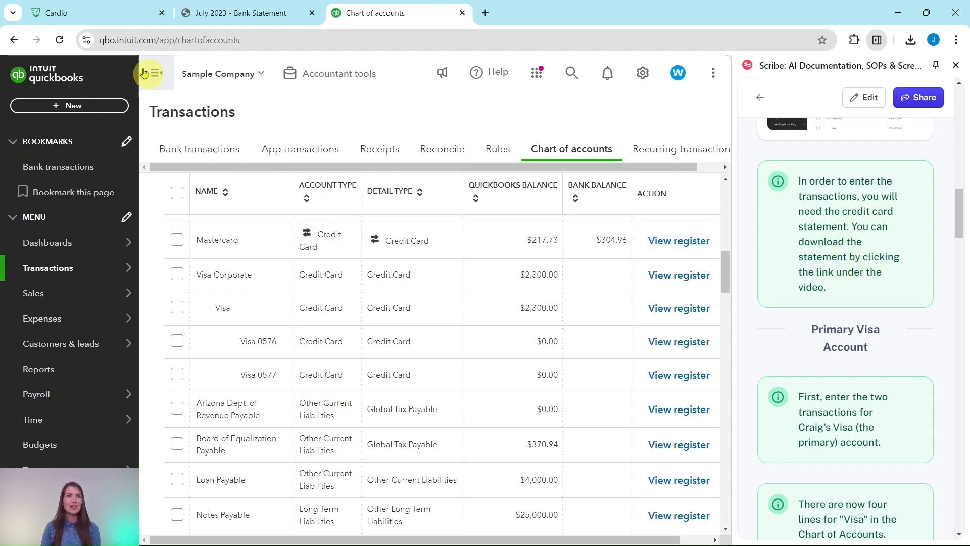
# - Return to the Cardio lesson and locate the Visa Statement download beneath its video
pyautogui.click(81, 14)
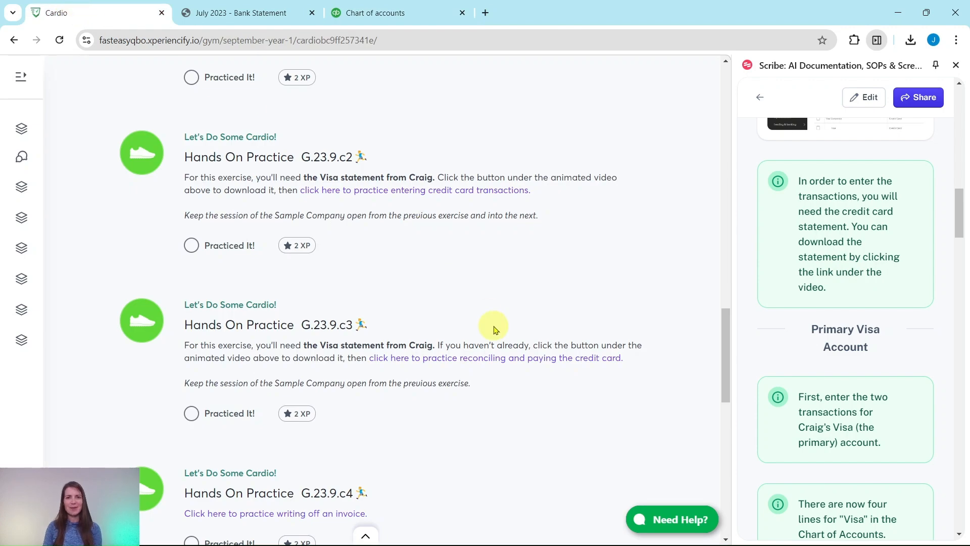
pyautogui.scroll(10, 493, 326)
pyautogui.scroll(11, 490, 320)
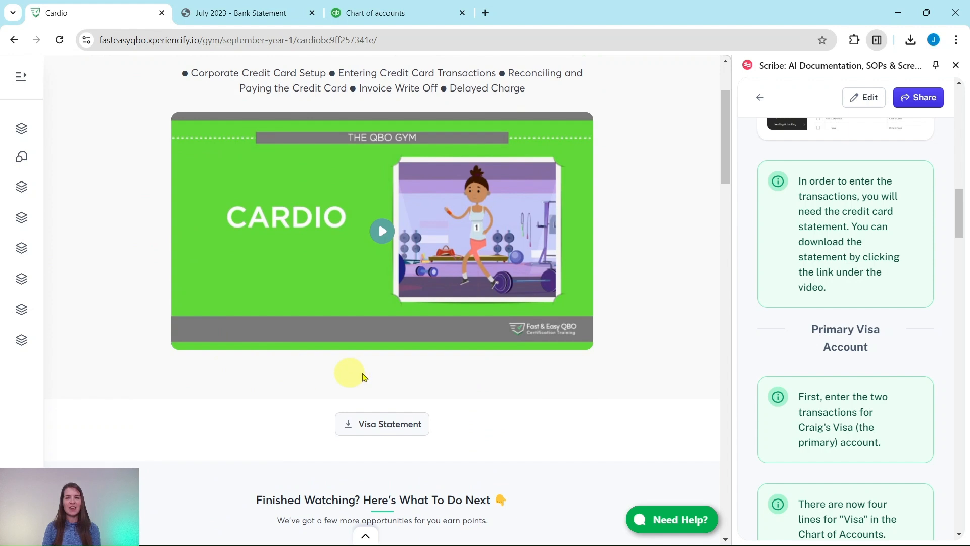
pyautogui.scroll(-2, 504, 346)
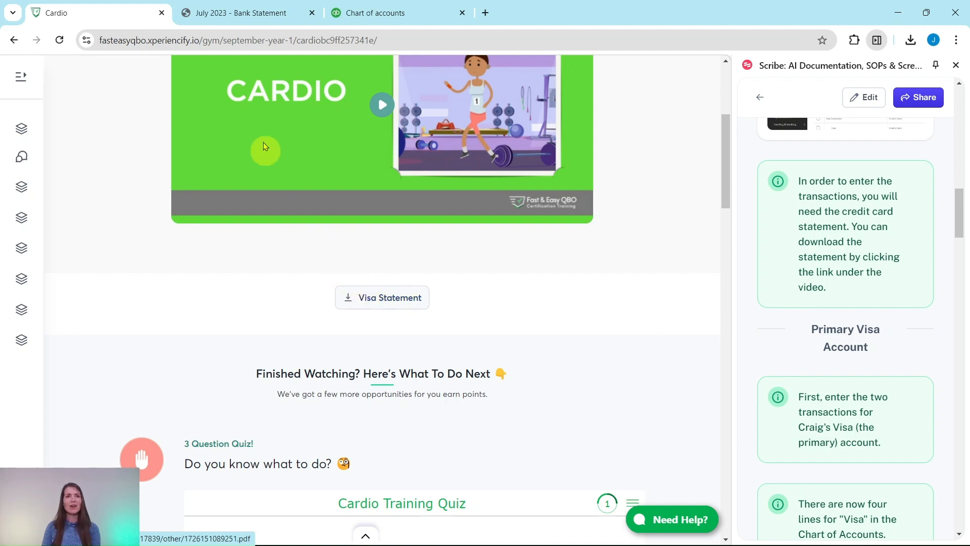
# - Switch to the September Visa Statement PDF and review each card's charges alongside the guide's primary Visa account notes
pyautogui.click(243, 13)
pyautogui.scroll(-4, 466, 244)
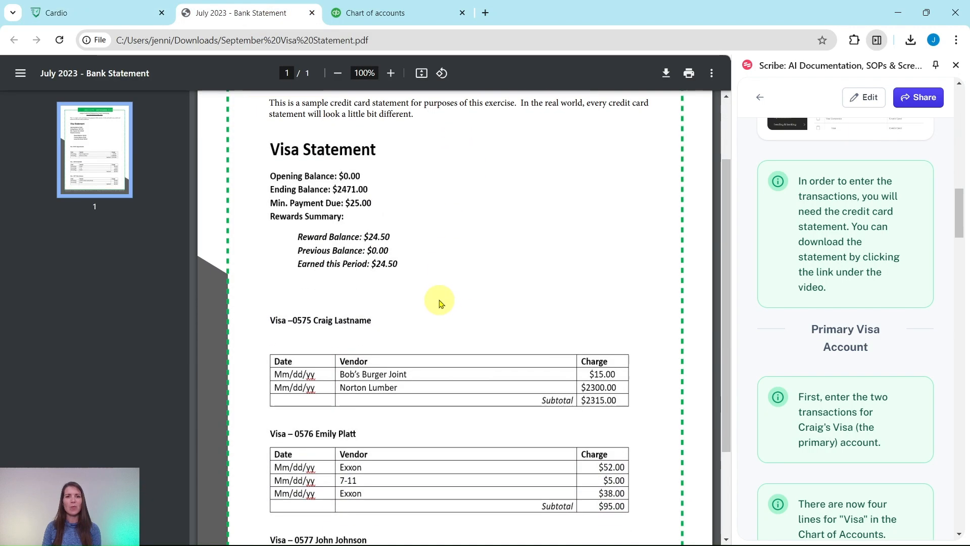
pyautogui.scroll(-1, 558, 251)
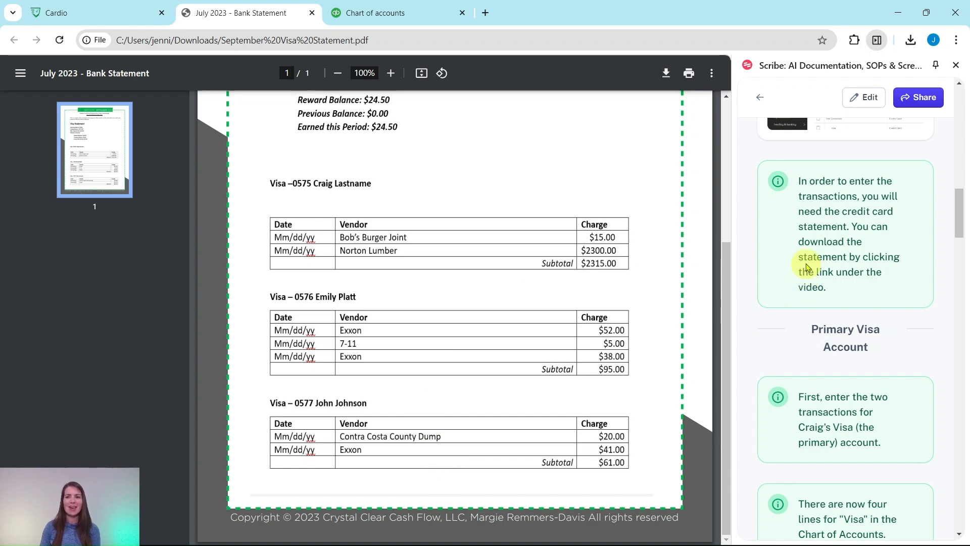
pyautogui.scroll(-4, 805, 246)
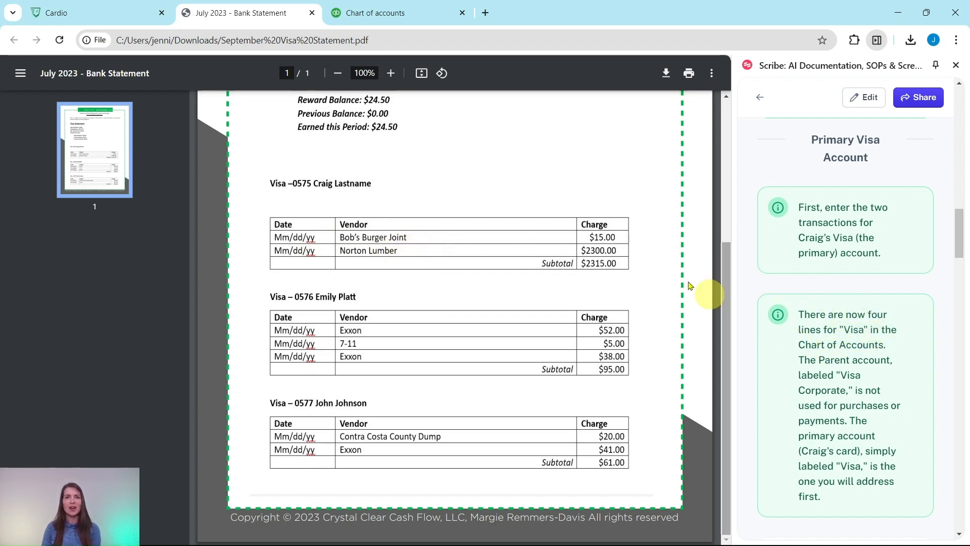
# - Open the register of the Visa sub-account from the QuickBooks Chart of accounts and dismiss the Register basics pop-up
pyautogui.click(396, 14)
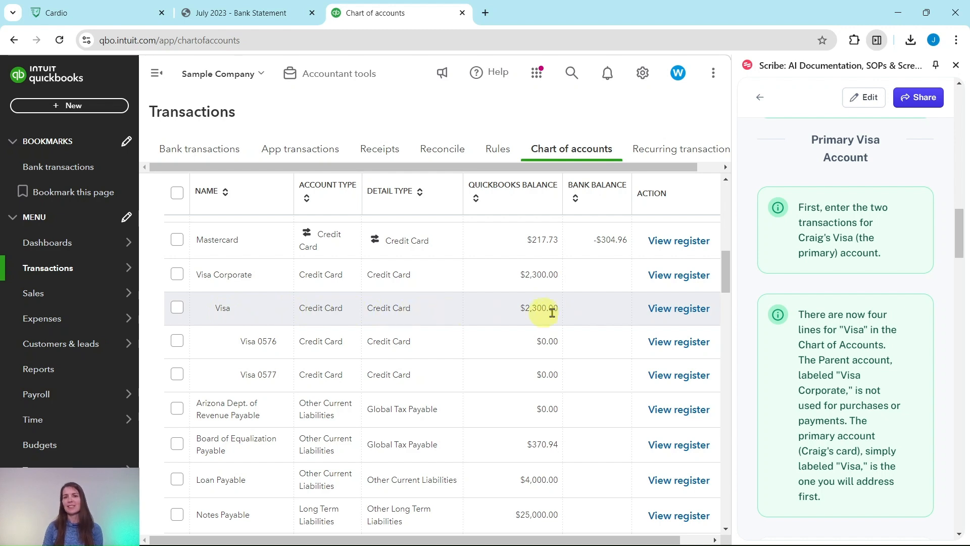
pyautogui.scroll(-6, 866, 353)
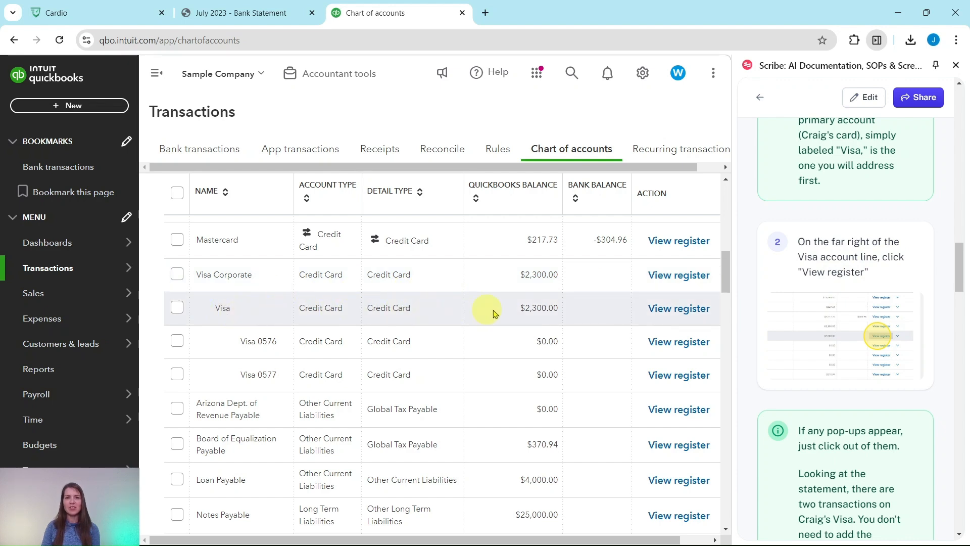
pyautogui.click(652, 310)
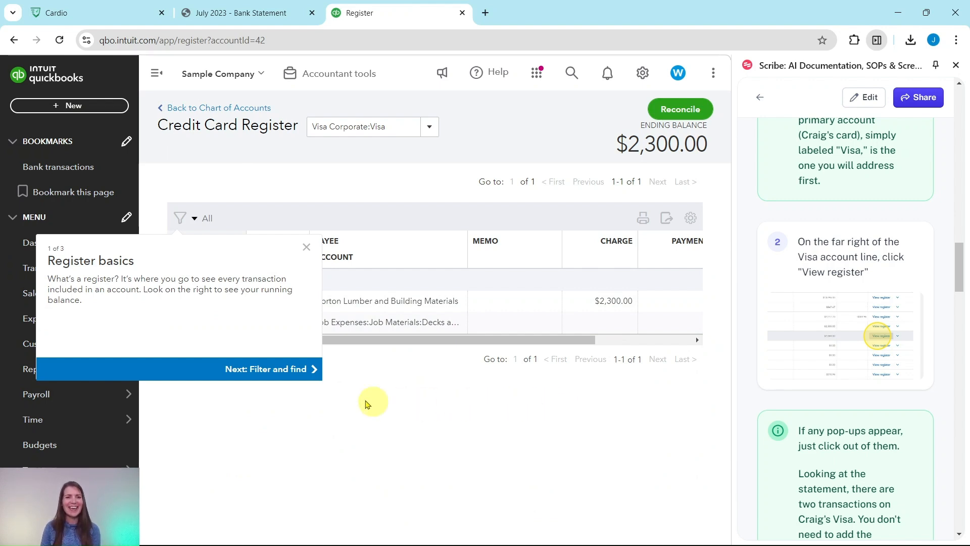
pyautogui.click(305, 248)
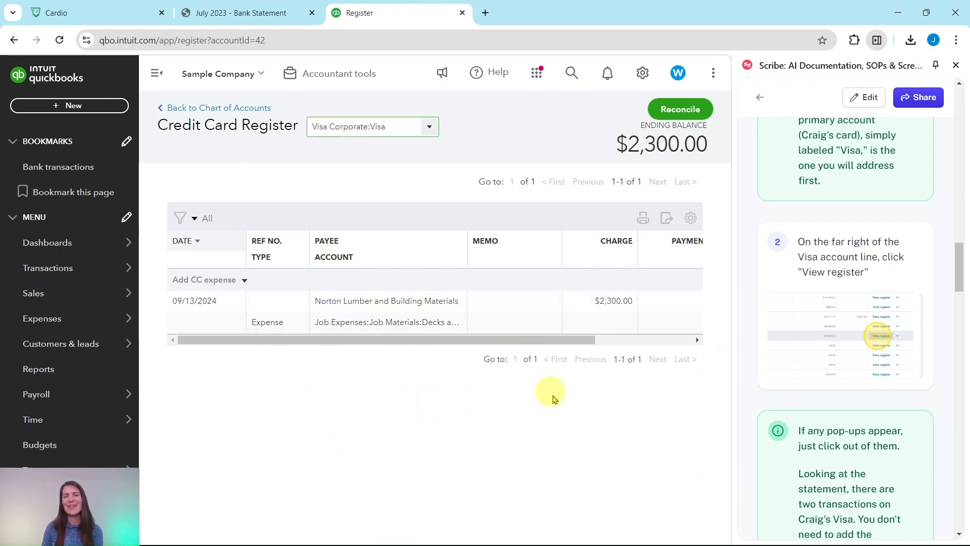
# - Compare the primary card's charges on the Visa statement with the register and read the guide's rules for adding register expenses
pyautogui.scroll(-6, 851, 386)
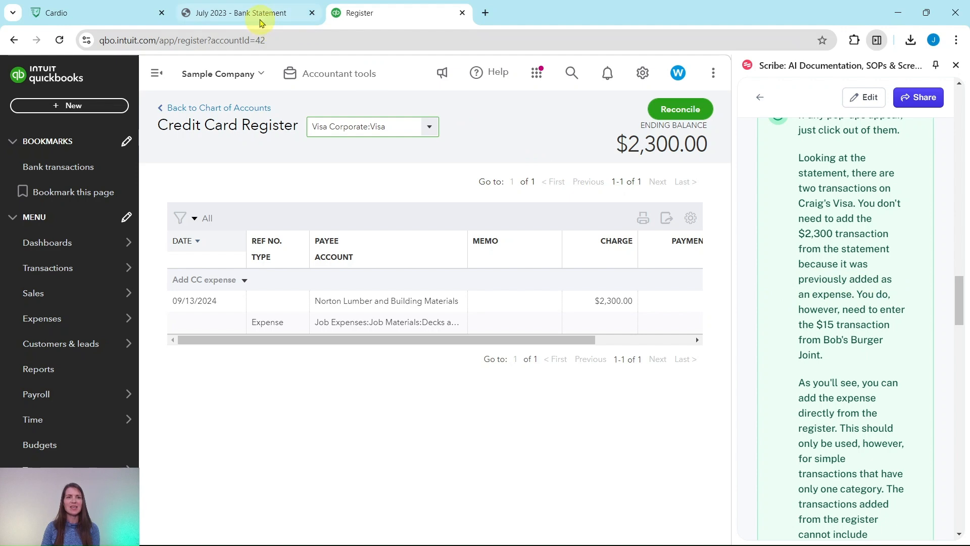
pyautogui.click(258, 14)
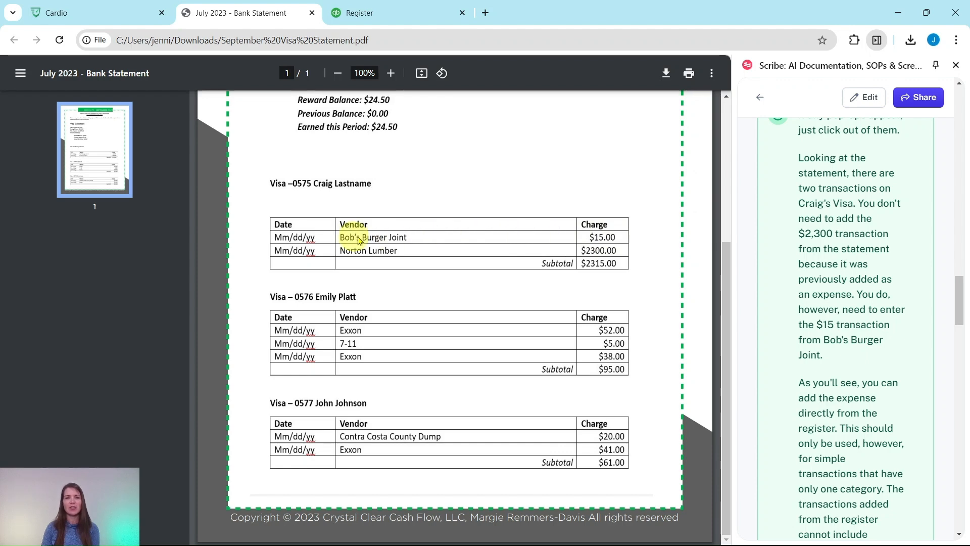
pyautogui.click(409, 15)
pyautogui.scroll(-2, 829, 256)
pyautogui.scroll(-3, 829, 256)
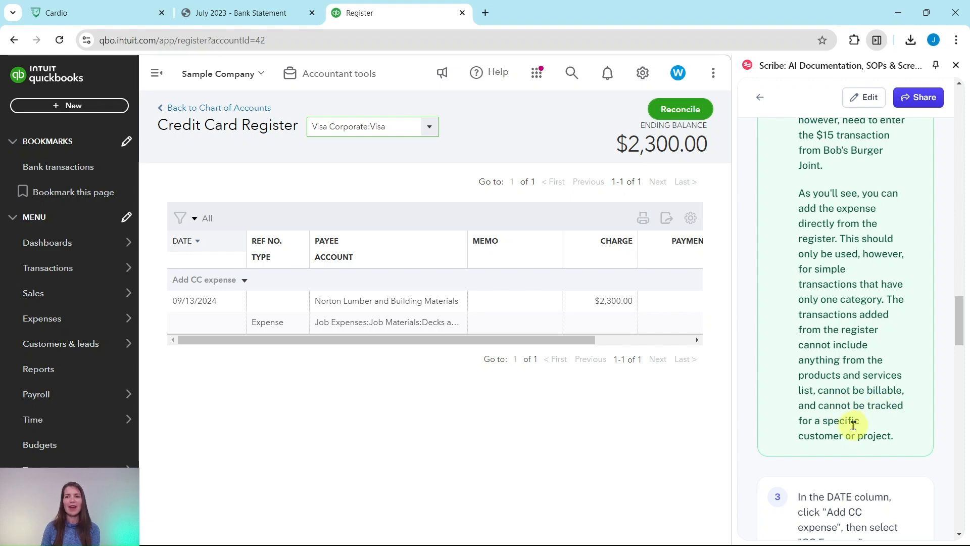
pyautogui.scroll(-5, 843, 425)
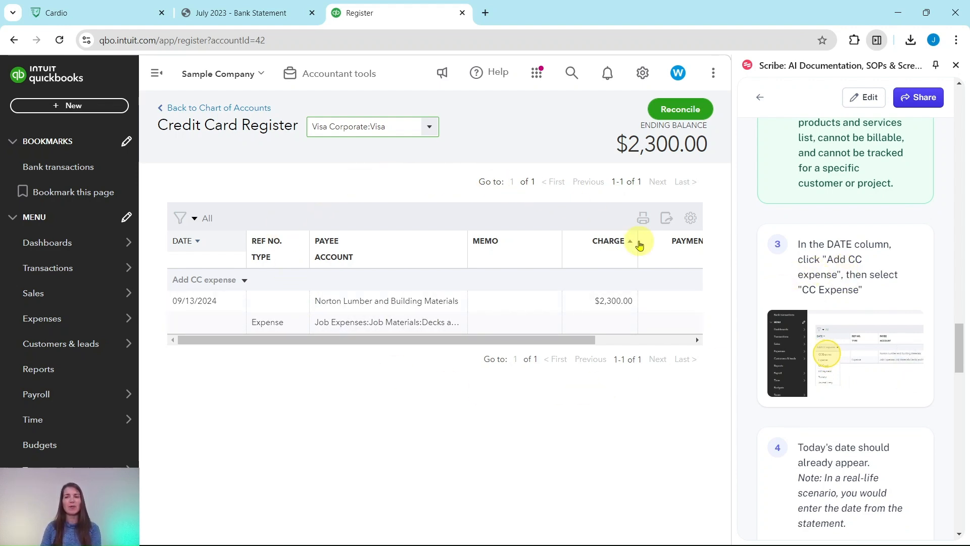
pyautogui.scroll(1, 880, 216)
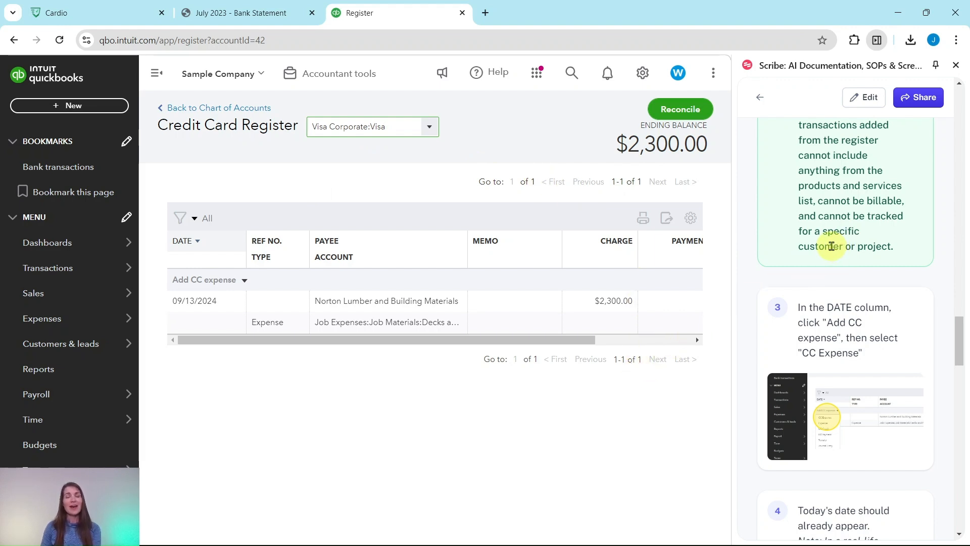
# - Start a new CC Expense entry in the Visa credit card register
pyautogui.scroll(-3, 832, 246)
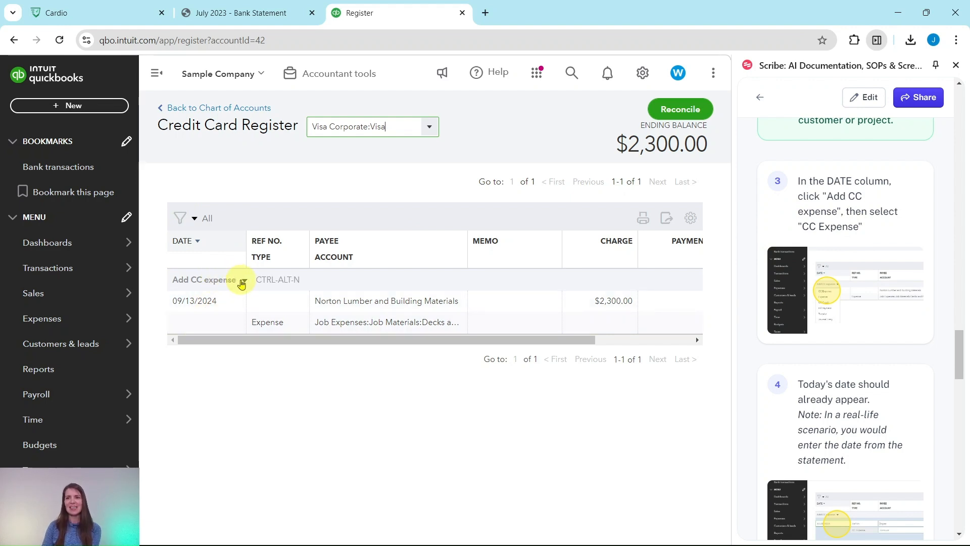
pyautogui.click(243, 282)
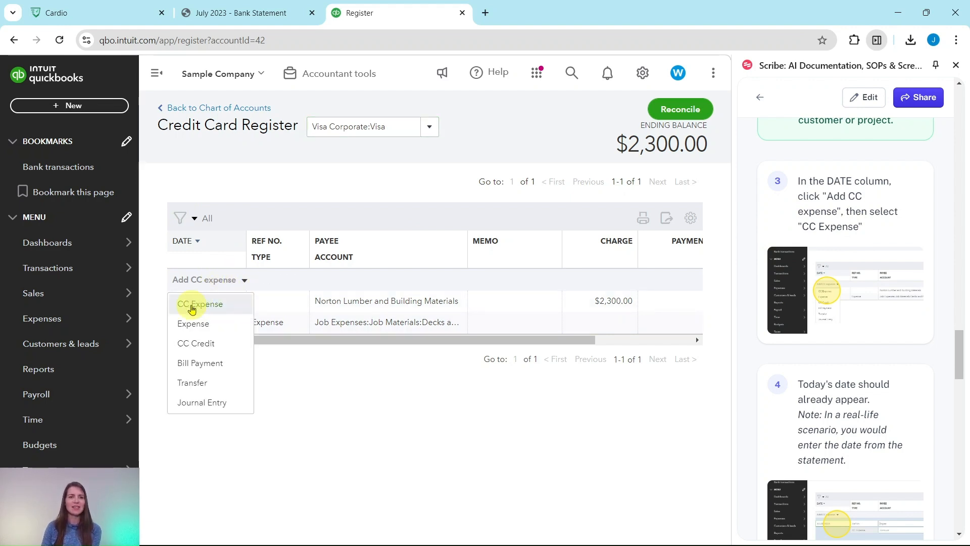
pyautogui.click(193, 306)
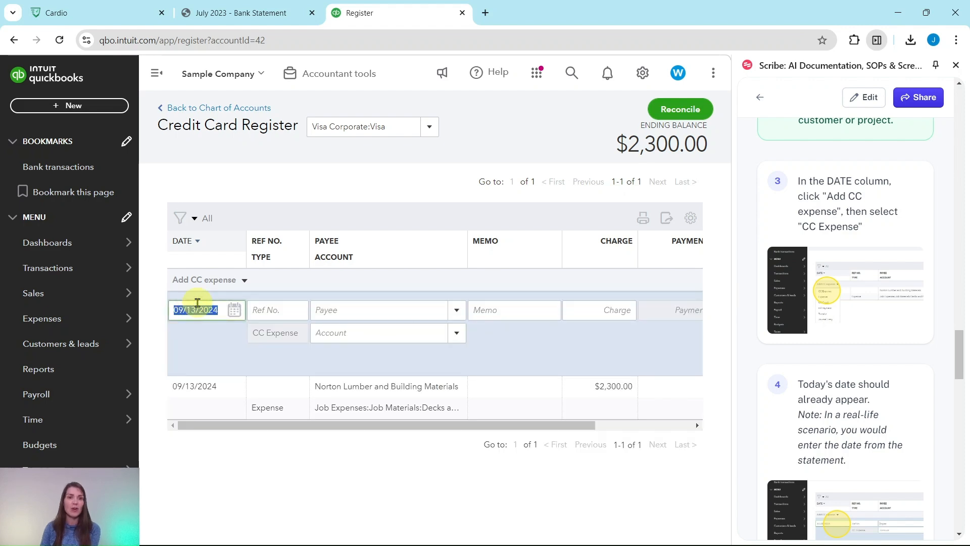
# - Check the primary card's missing charge on the Visa statement and set the new CC Expense entry's payee to Bob's Burger Joint
pyautogui.scroll(-4, 814, 314)
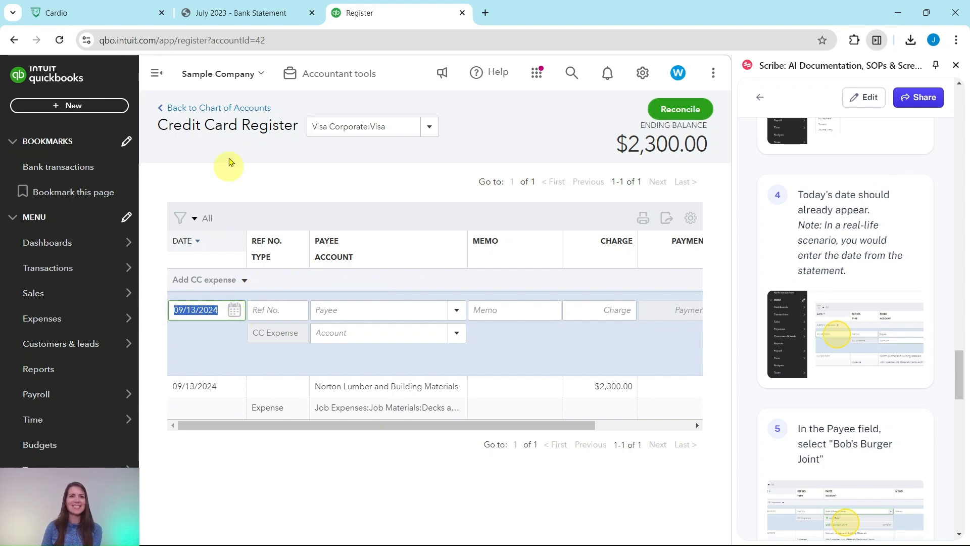
pyautogui.click(244, 13)
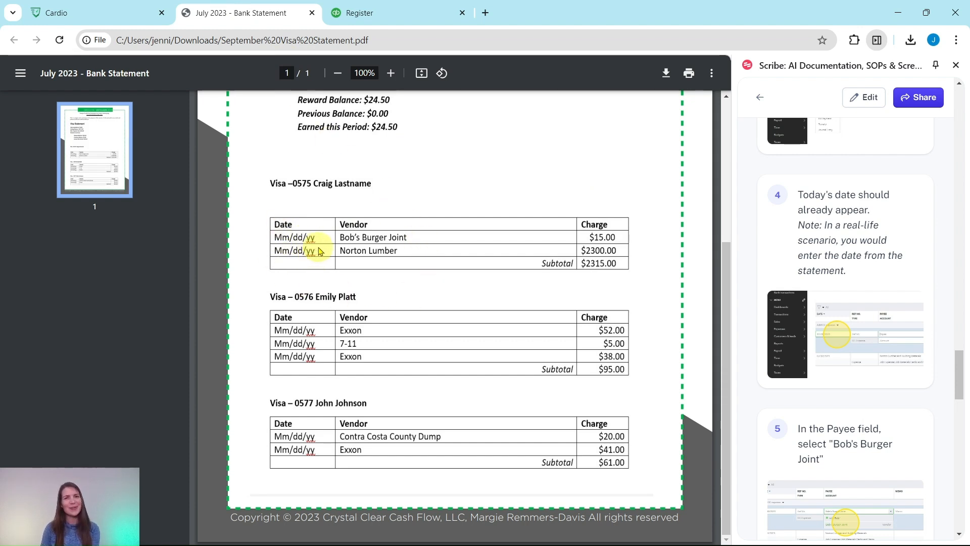
pyautogui.click(379, 15)
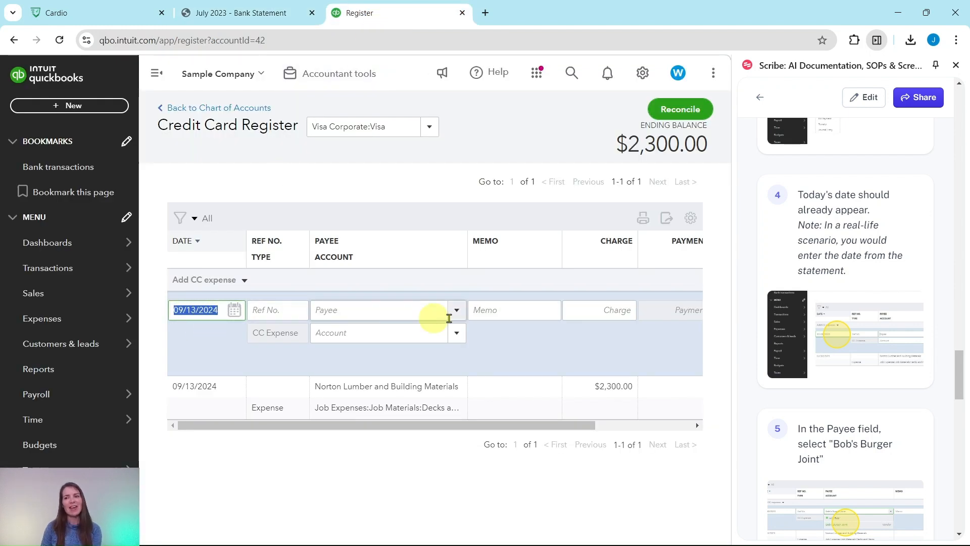
pyautogui.scroll(-4, 843, 323)
pyautogui.scroll(-1, 844, 317)
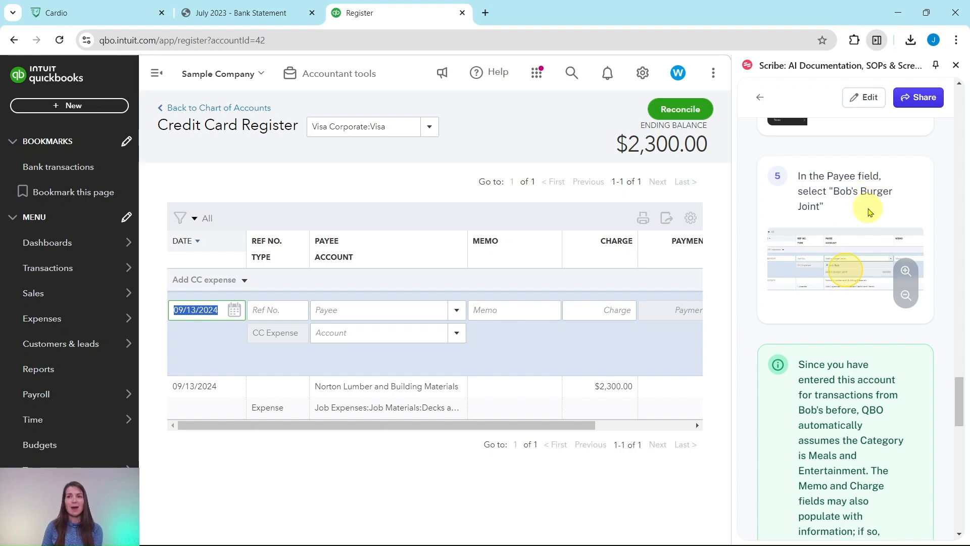
pyautogui.click(458, 312)
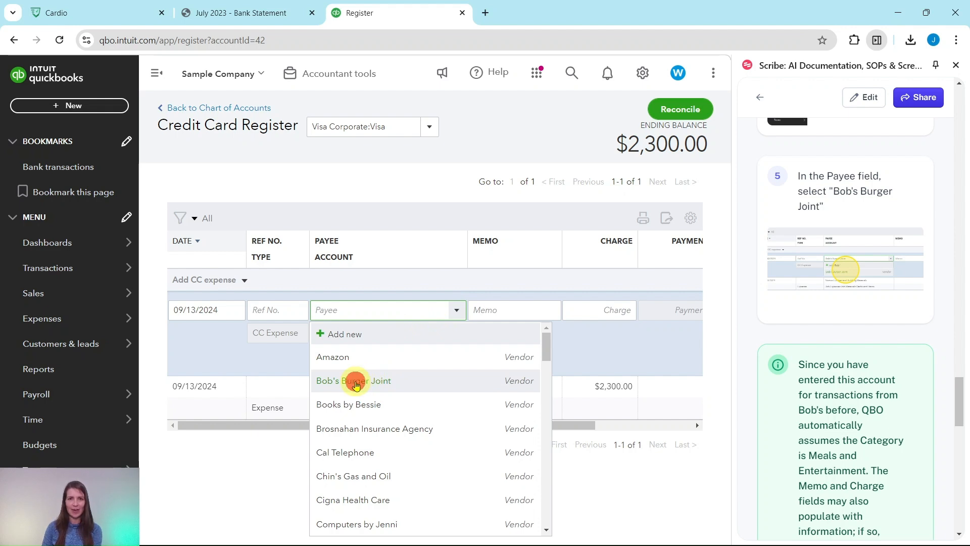
pyautogui.click(356, 382)
# - Check the Bob's Burger Joint amount on the Visa statement and set the entry's charge to 15
pyautogui.scroll(-1, 831, 348)
pyautogui.scroll(-2, 832, 348)
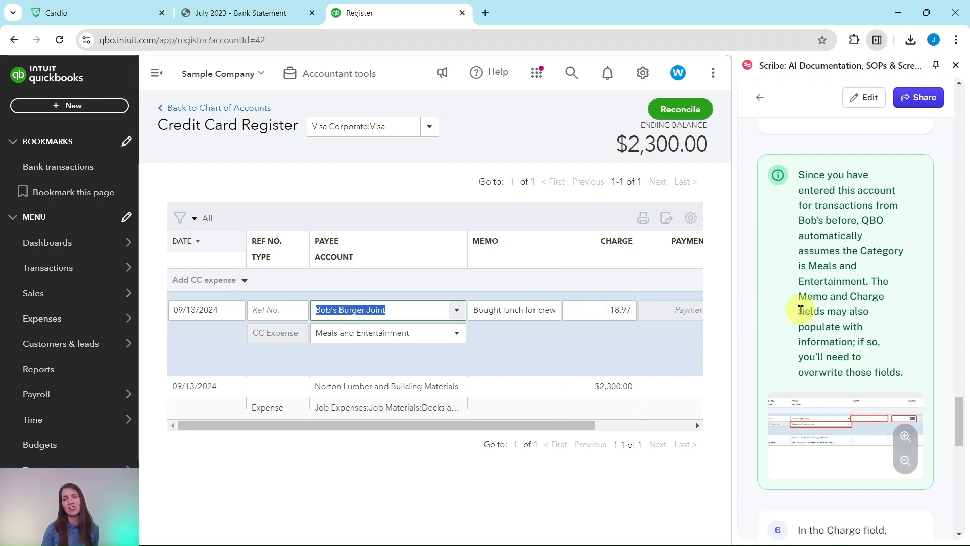
pyautogui.scroll(-3, 801, 310)
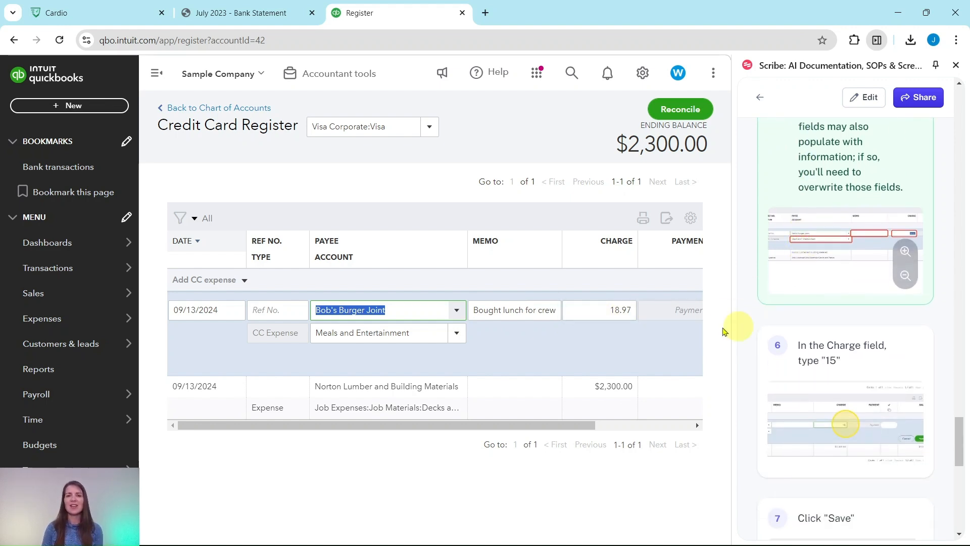
pyautogui.click(248, 11)
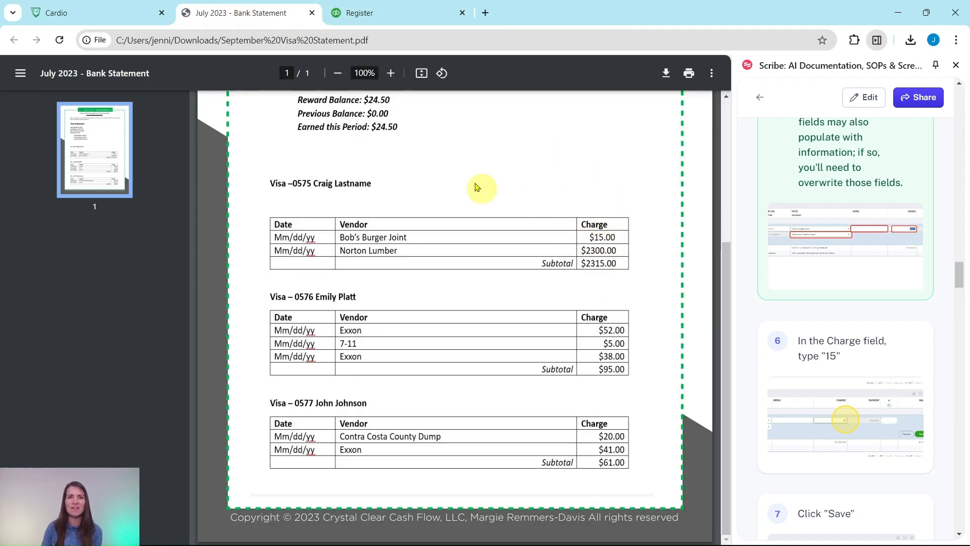
pyautogui.click(418, 21)
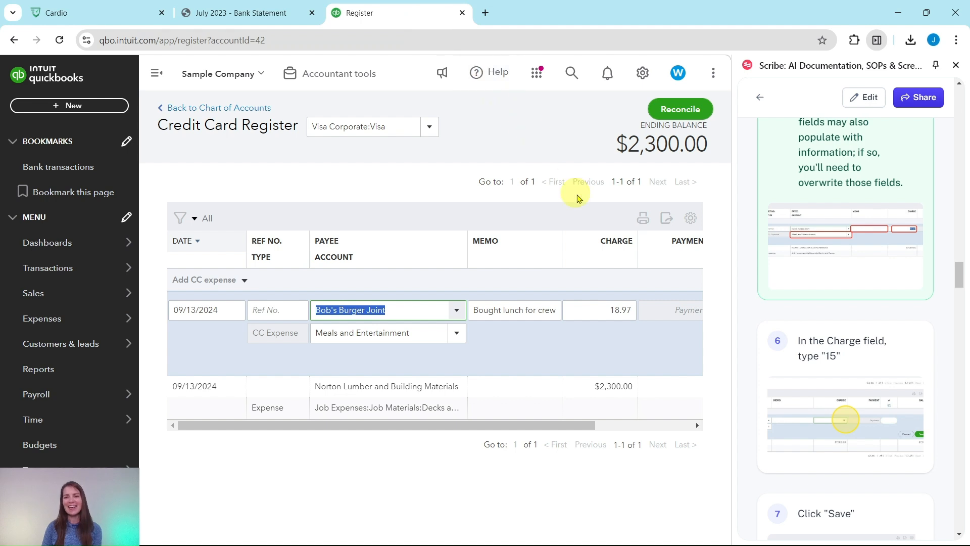
pyautogui.click(615, 310)
pyautogui.doubleClick(615, 310)
pyautogui.press('BackSpace')
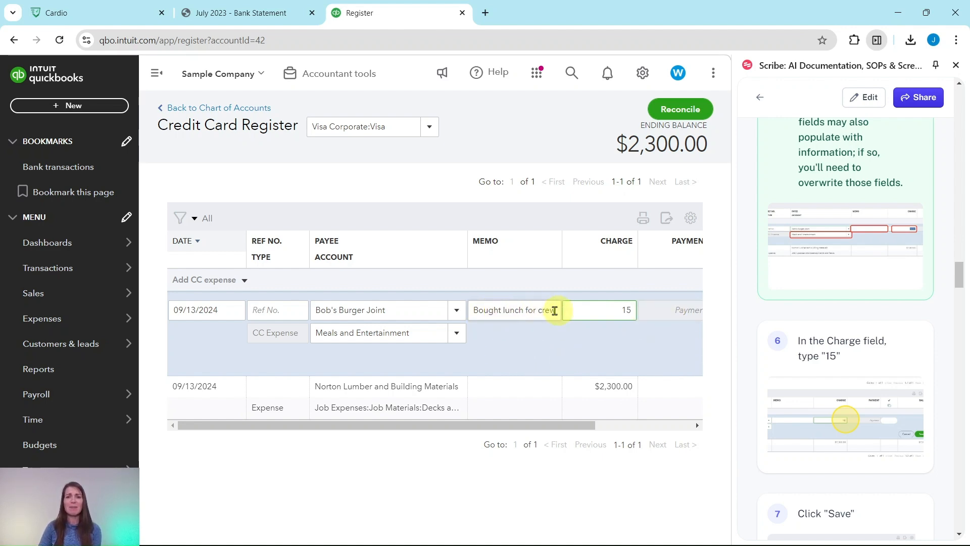
# - Clear the prefilled memo from the Bob's Burger Joint expense entry
pyautogui.scroll(-2, 800, 326)
pyautogui.scroll(-3, 802, 324)
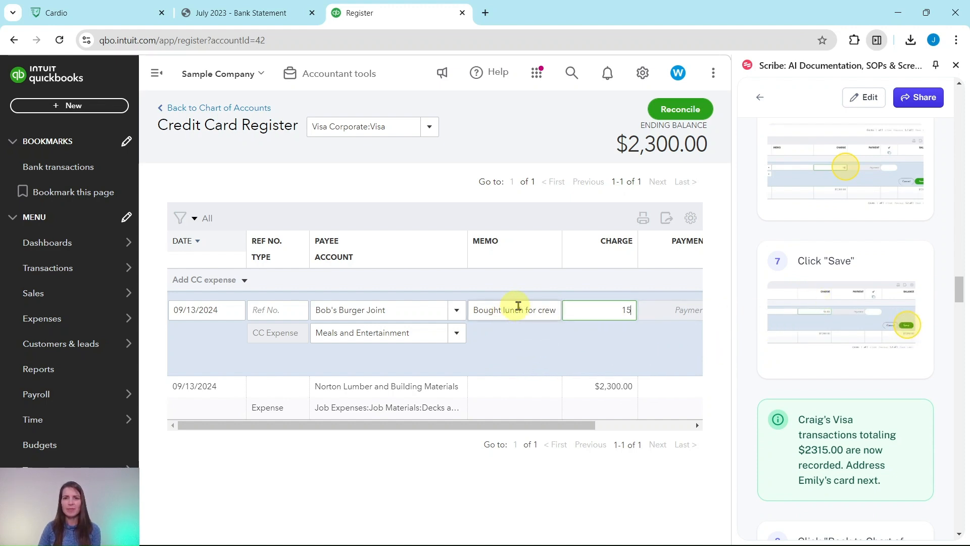
pyautogui.click(554, 312)
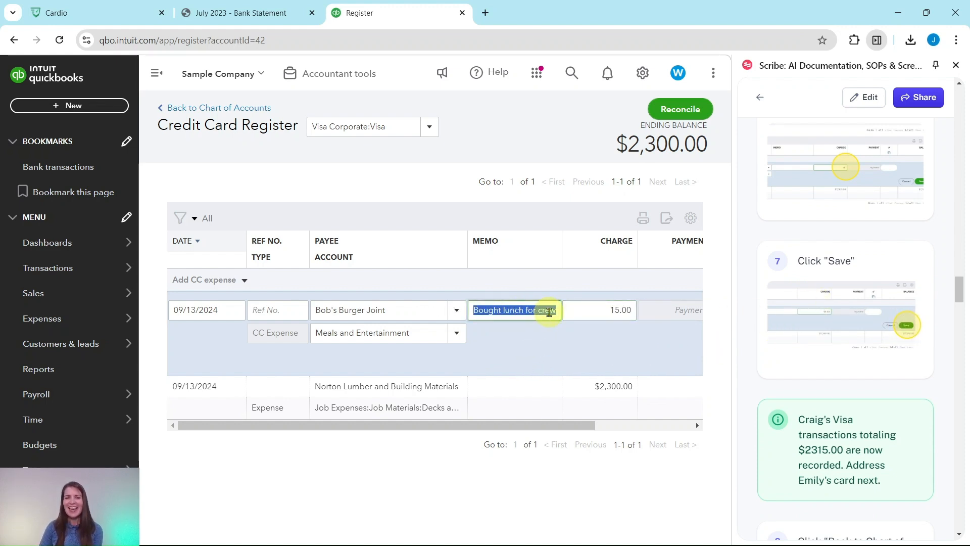
pyautogui.press('BackSpace')
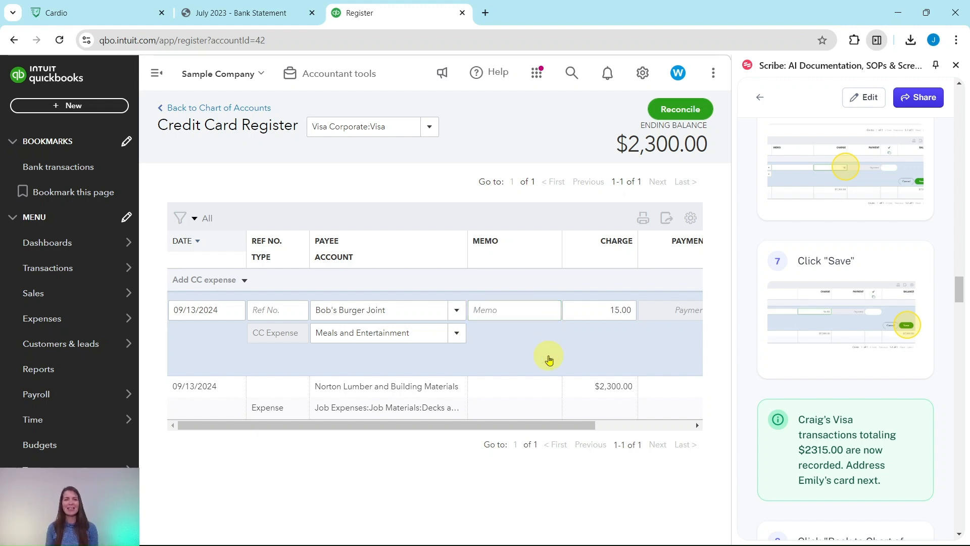
# - Recheck the guide's instructions on prefilled fields and save the Bob's Burger Joint expense in the Visa register
pyautogui.scroll(8, 847, 152)
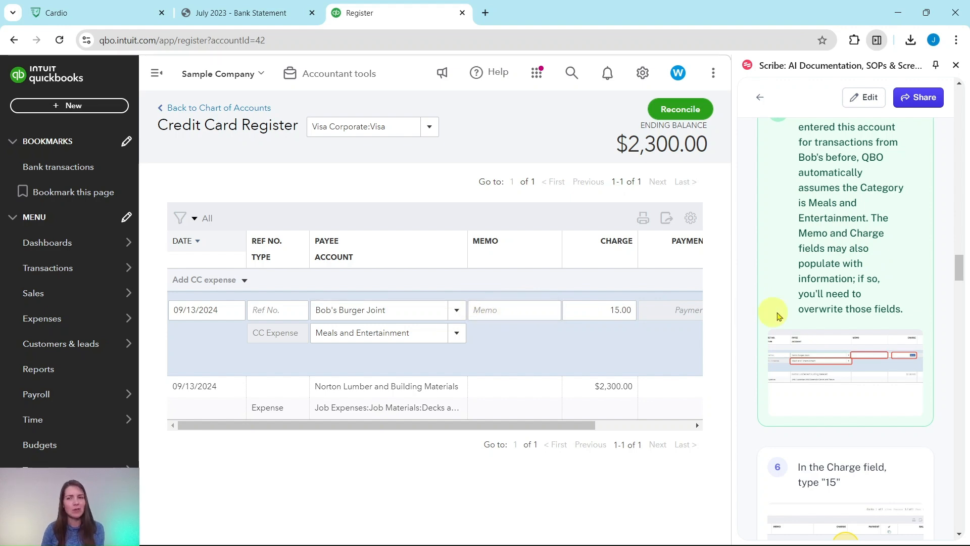
pyautogui.scroll(-7, 851, 318)
pyautogui.scroll(-2, 851, 323)
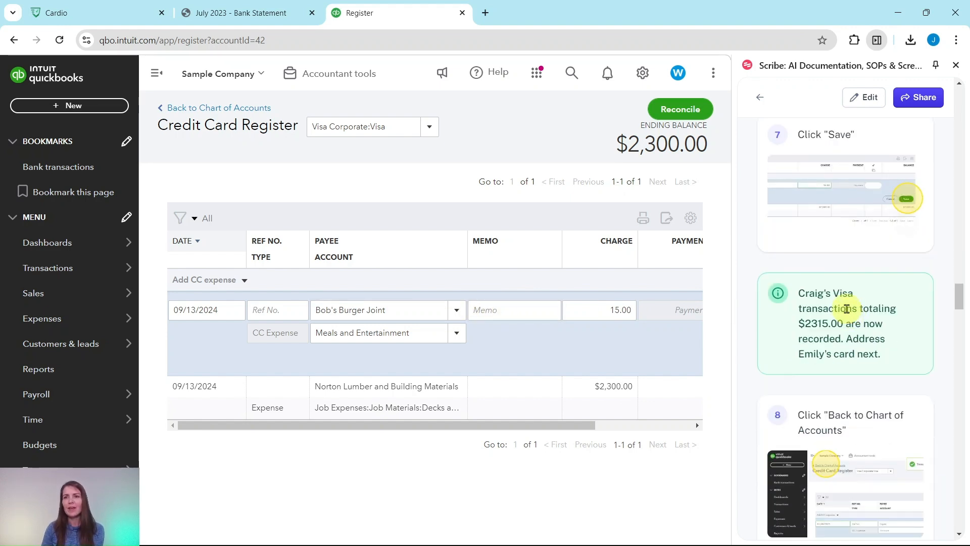
pyautogui.moveTo(561, 427); pyautogui.dragTo(704, 426)
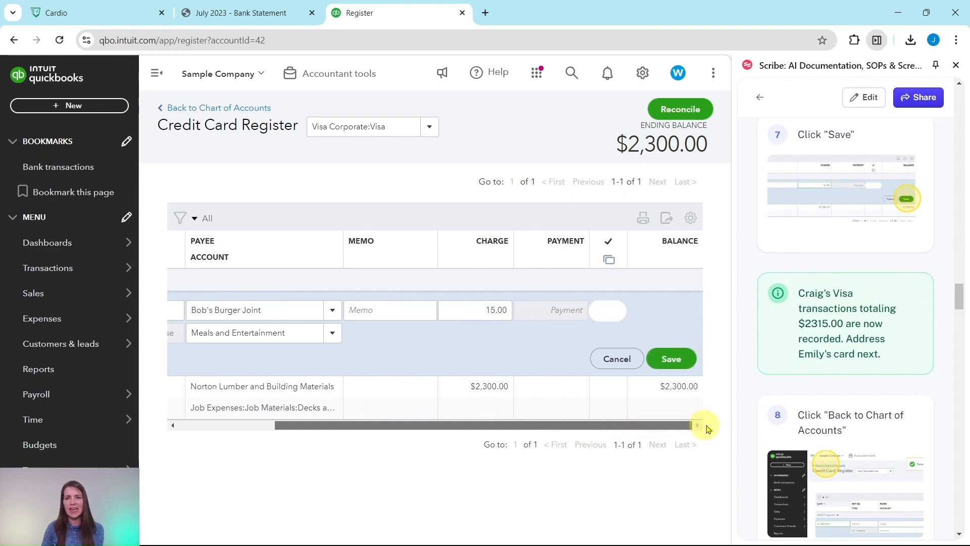
pyautogui.click(673, 360)
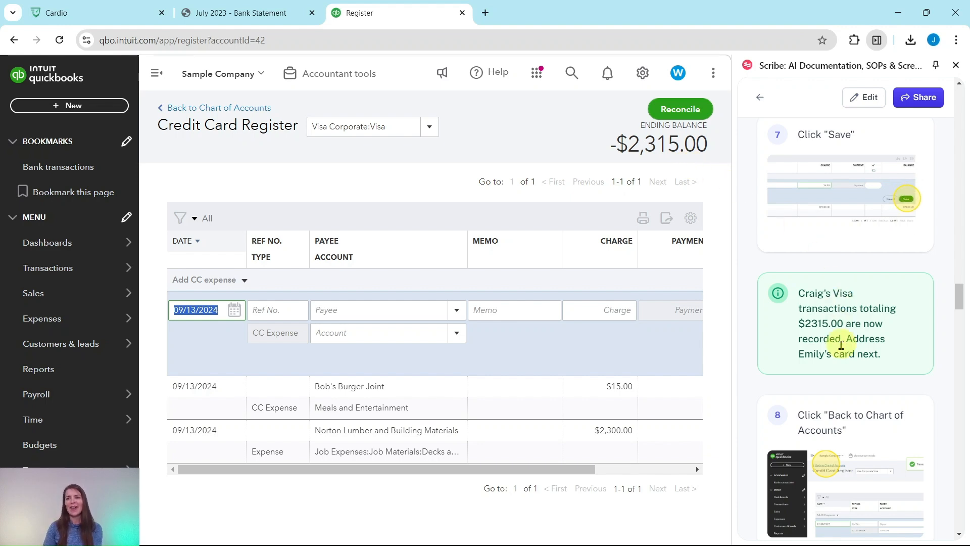
# - Return to the Chart of accounts and review the Visa 0576 card's charges on the Visa statement
pyautogui.scroll(-4, 838, 342)
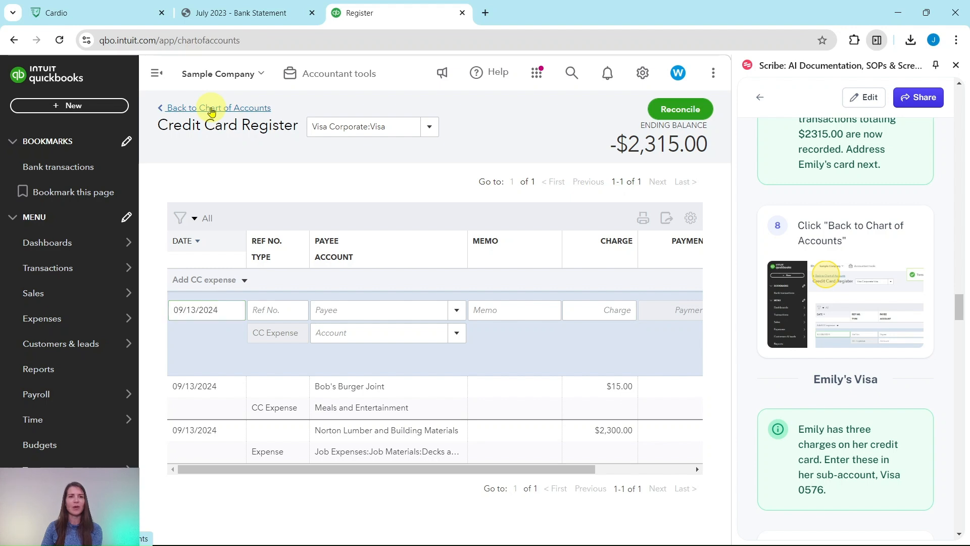
pyautogui.click(212, 110)
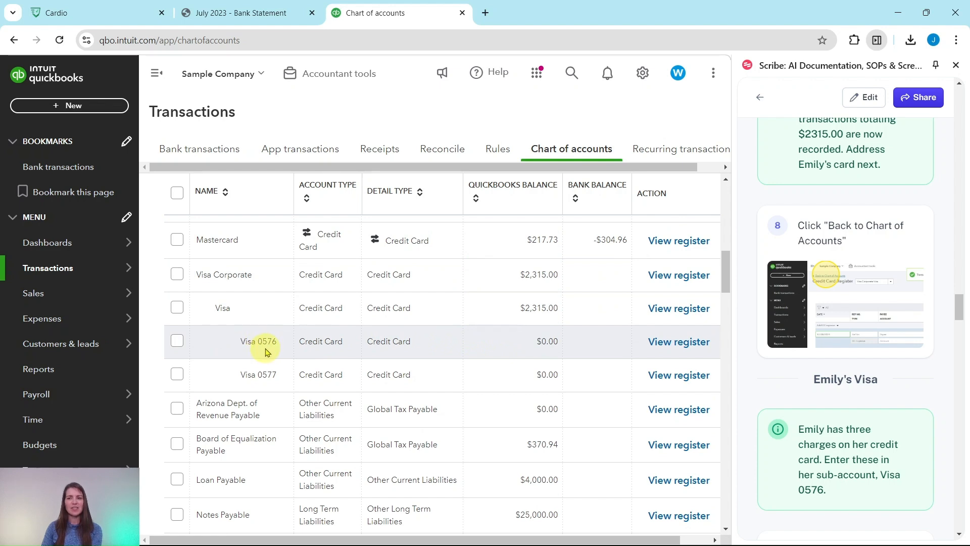
pyautogui.scroll(-5, 854, 348)
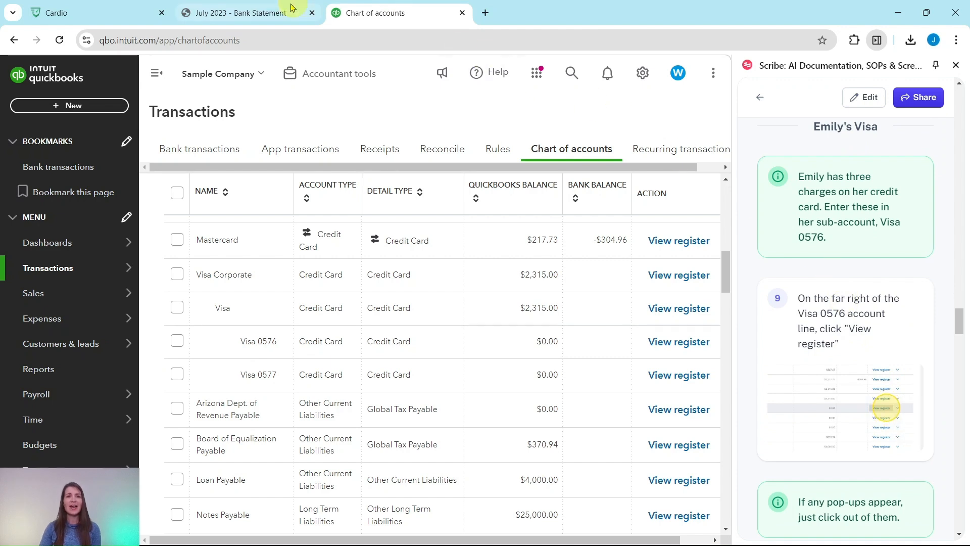
pyautogui.click(259, 14)
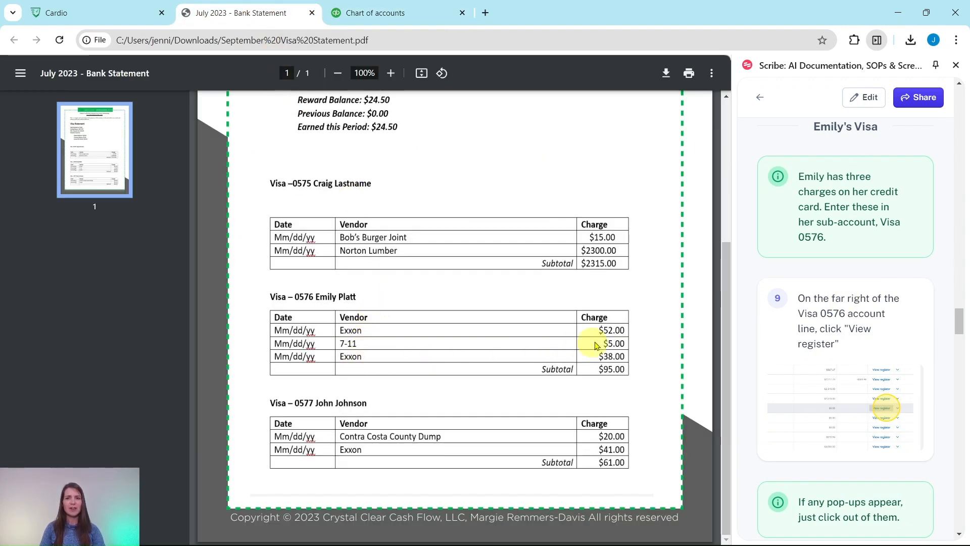
pyautogui.click(400, 13)
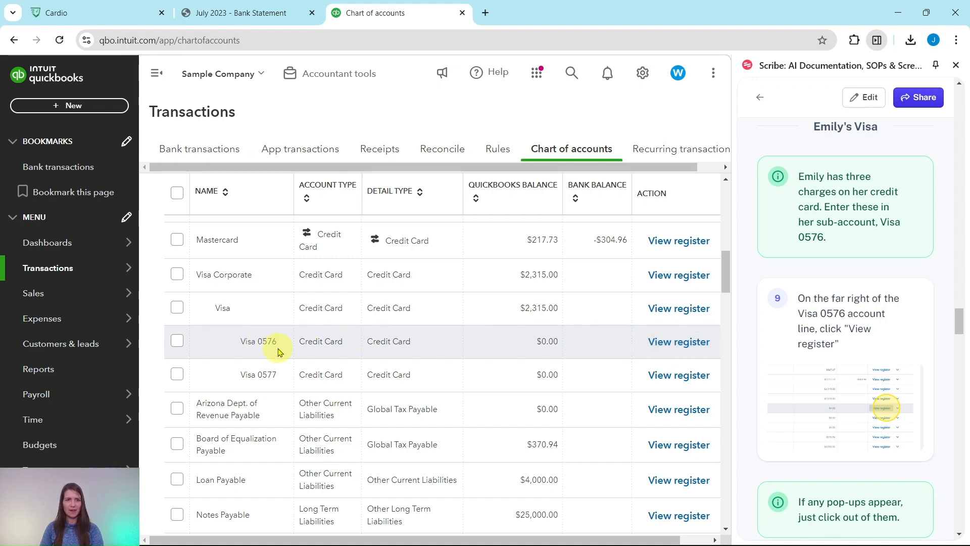
# - Open the register of the Visa 0576 sub-account and dismiss the Register basics pop-up
pyautogui.click(672, 348)
pyautogui.scroll(-2, 807, 350)
pyautogui.scroll(-2, 806, 349)
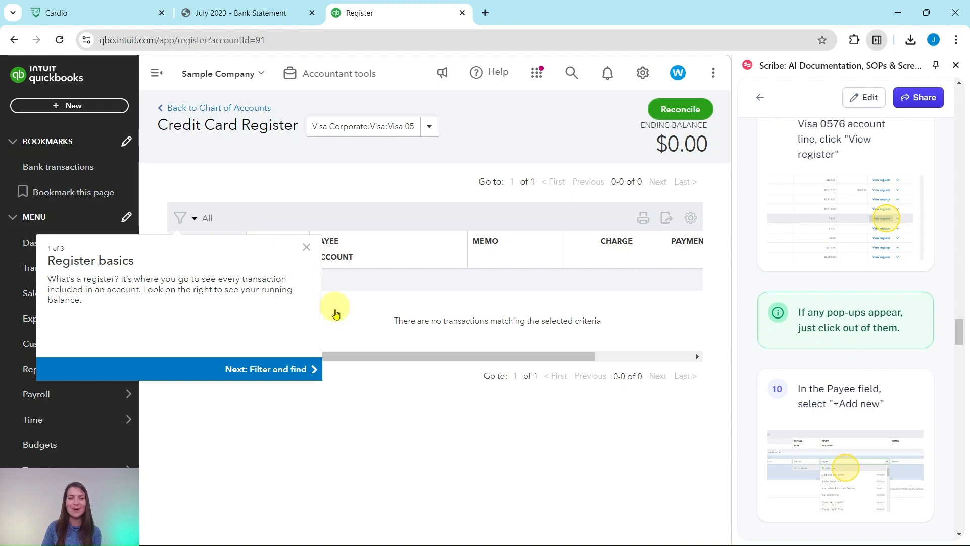
pyautogui.click(306, 251)
pyautogui.scroll(-3, 779, 372)
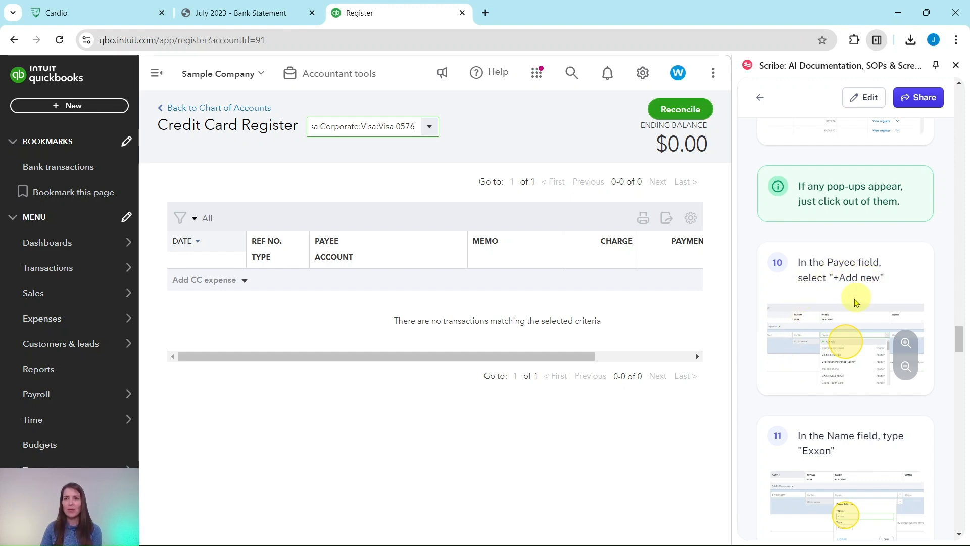
# - Start a new CC Expense entry in the Visa 0576 register
pyautogui.click(244, 281)
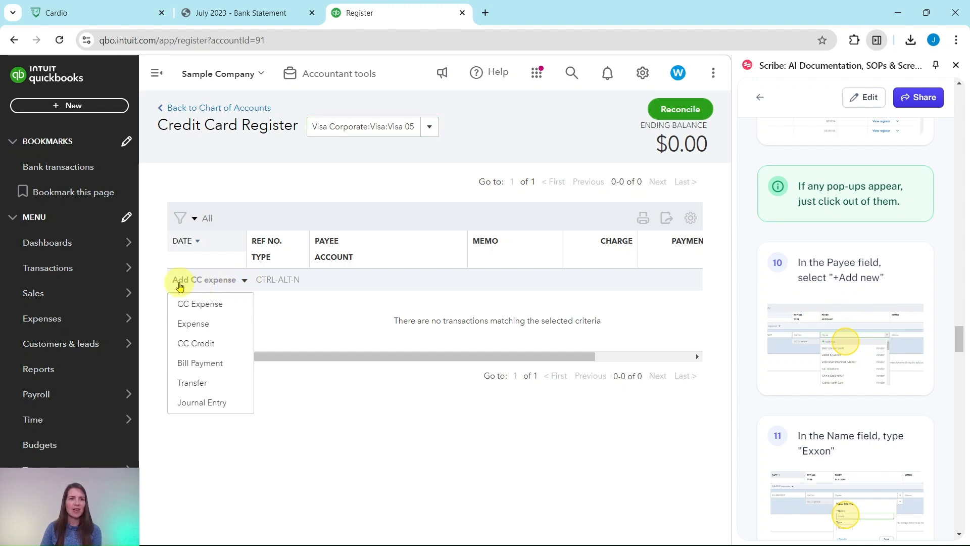
pyautogui.click(203, 303)
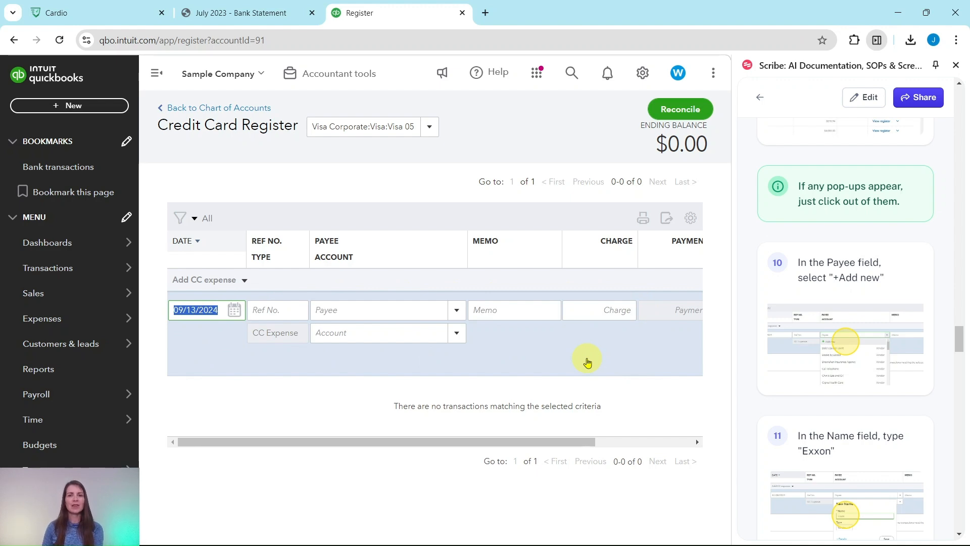
pyautogui.click(244, 283)
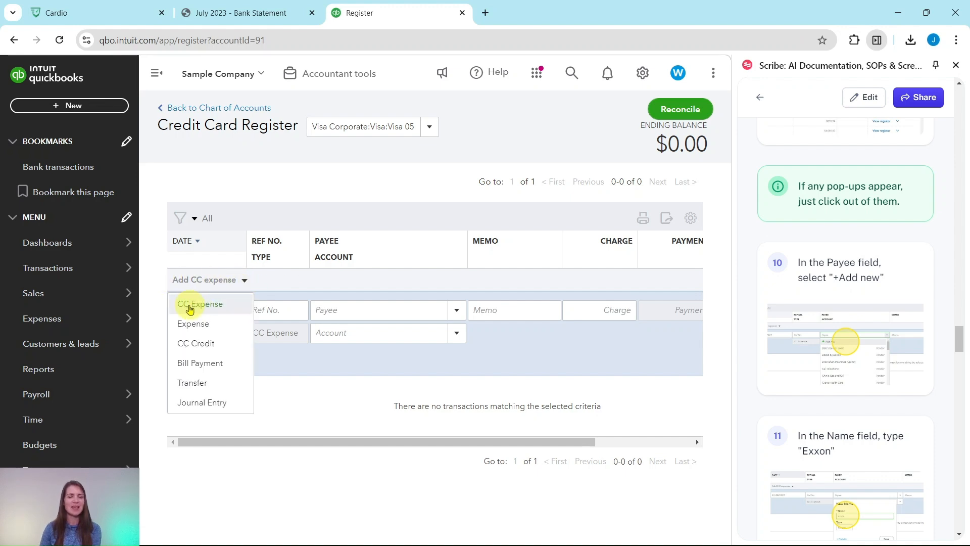
pyautogui.click(522, 365)
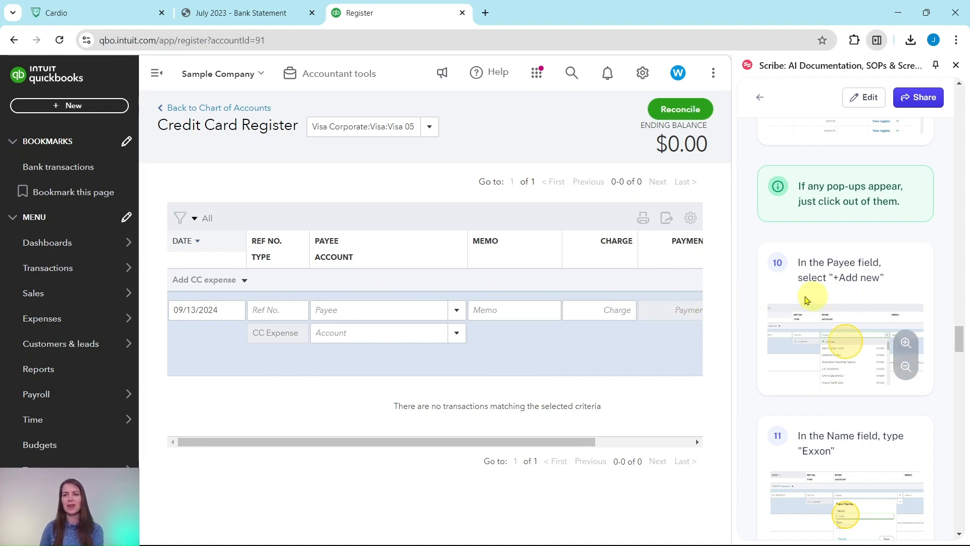
# - Check the first Visa 0576 charge on the statement and add Exxon as a new vendor for the entry's payee
pyautogui.click(454, 312)
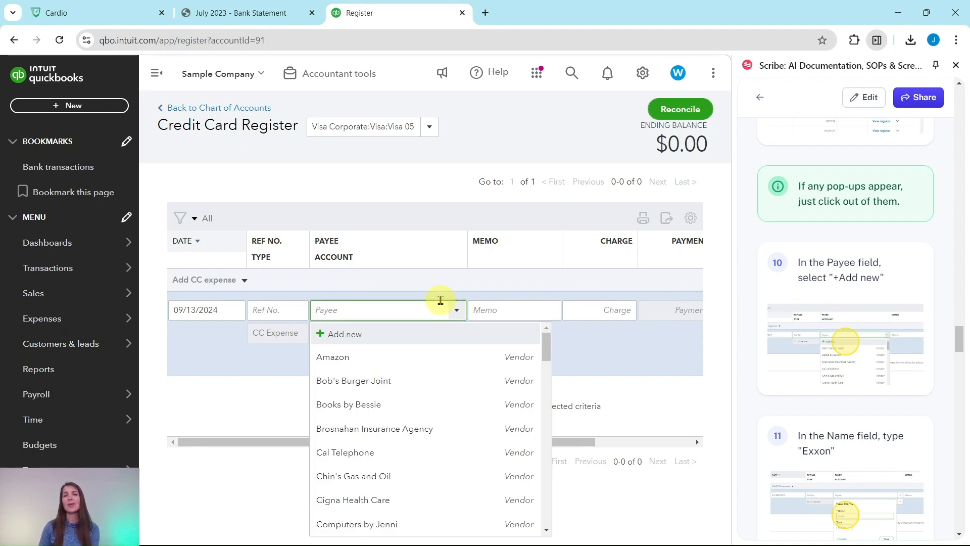
pyautogui.click(244, 13)
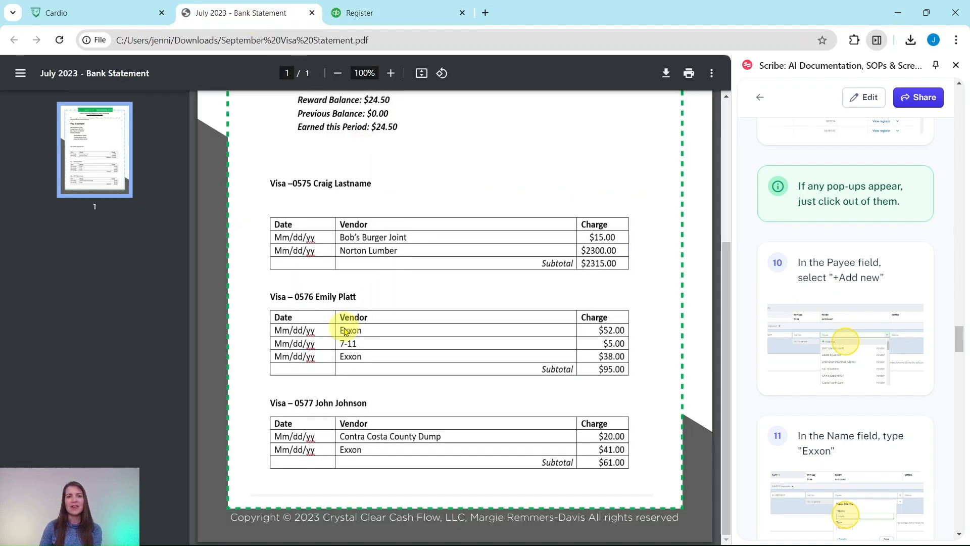
pyautogui.click(359, 12)
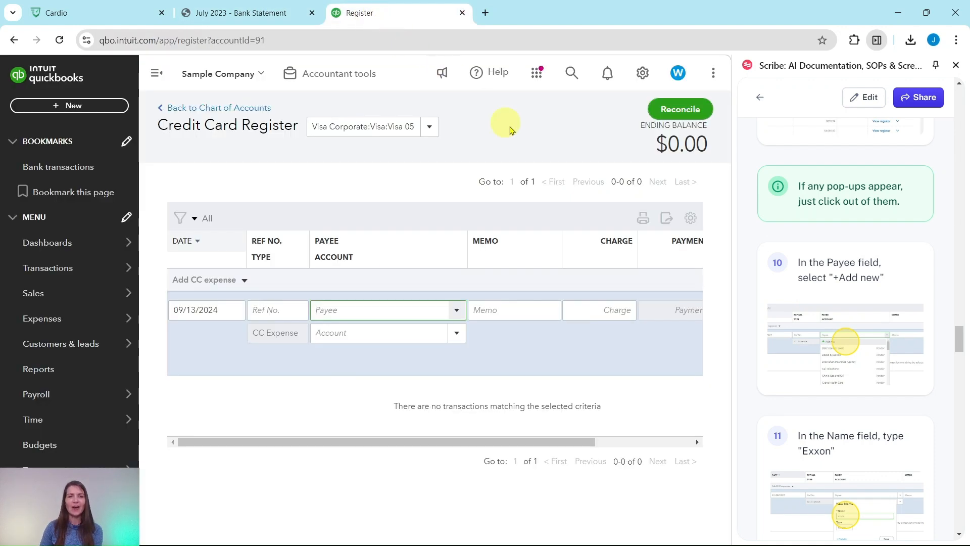
pyautogui.click(457, 314)
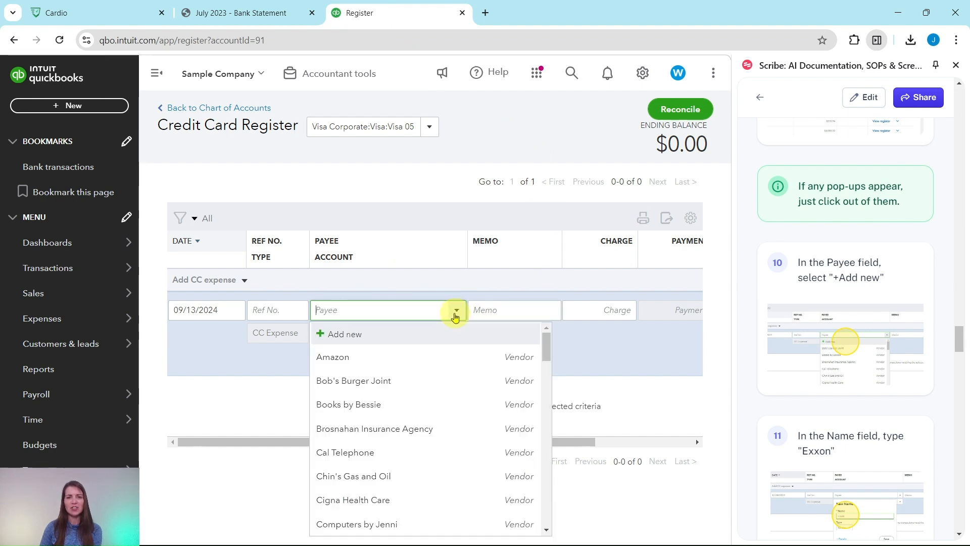
pyautogui.click(342, 334)
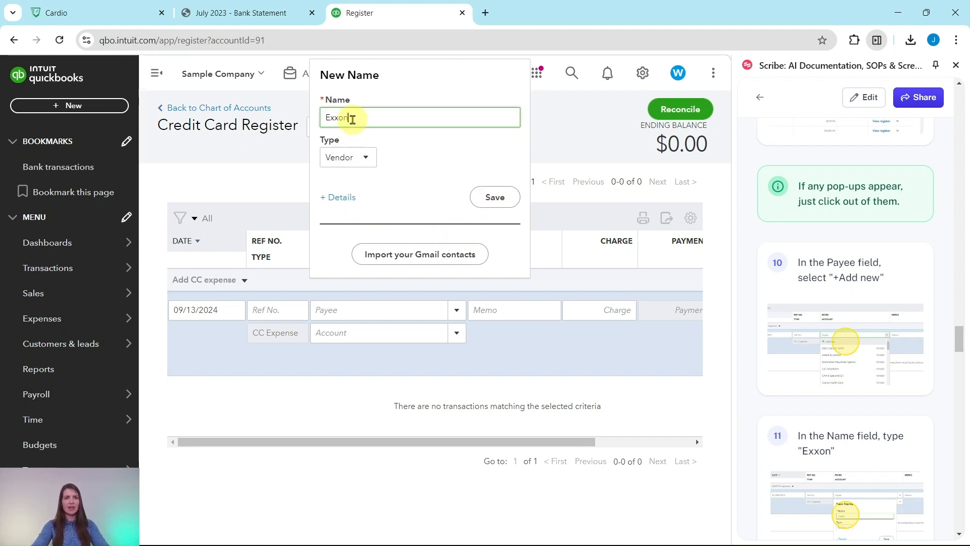
pyautogui.scroll(-3, 869, 308)
pyautogui.scroll(-5, 883, 316)
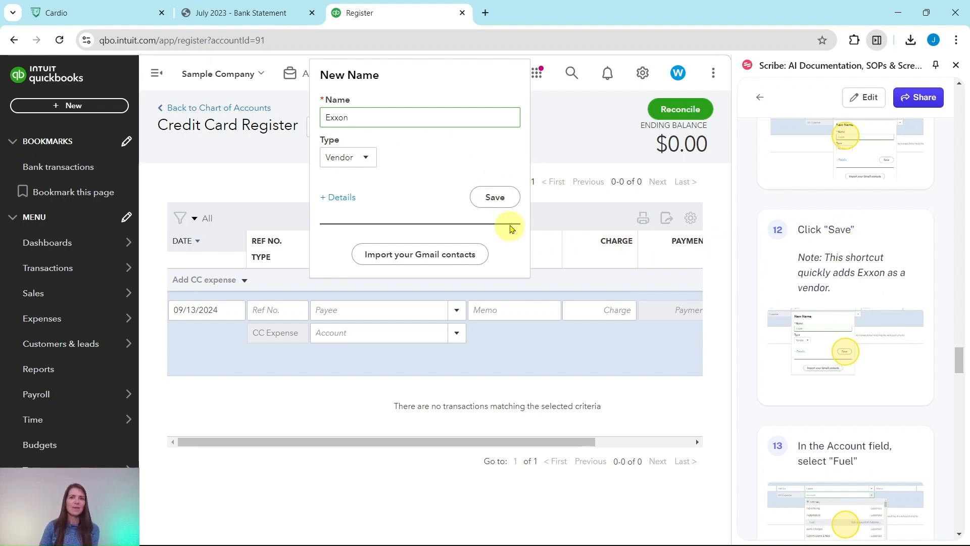
pyautogui.click(500, 203)
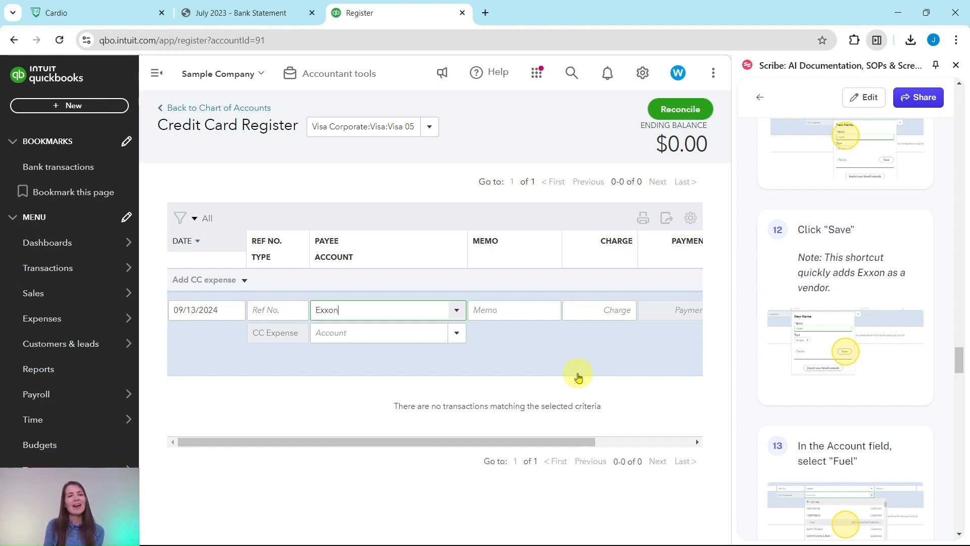
# - Assign the Fuel sub-account of Automobile to the Exxon entry in the Visa 0576 register
pyautogui.moveTo(46, 318)
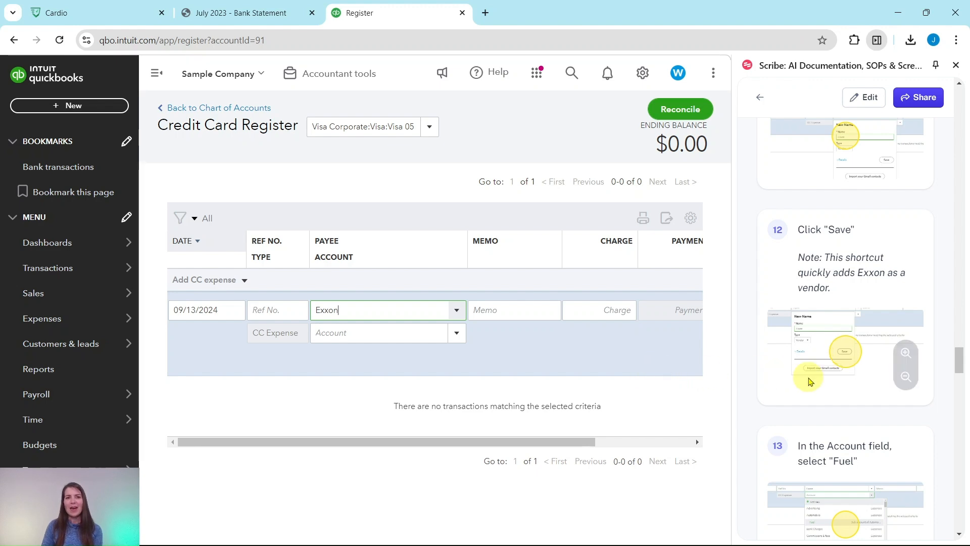
pyautogui.scroll(-5, 811, 371)
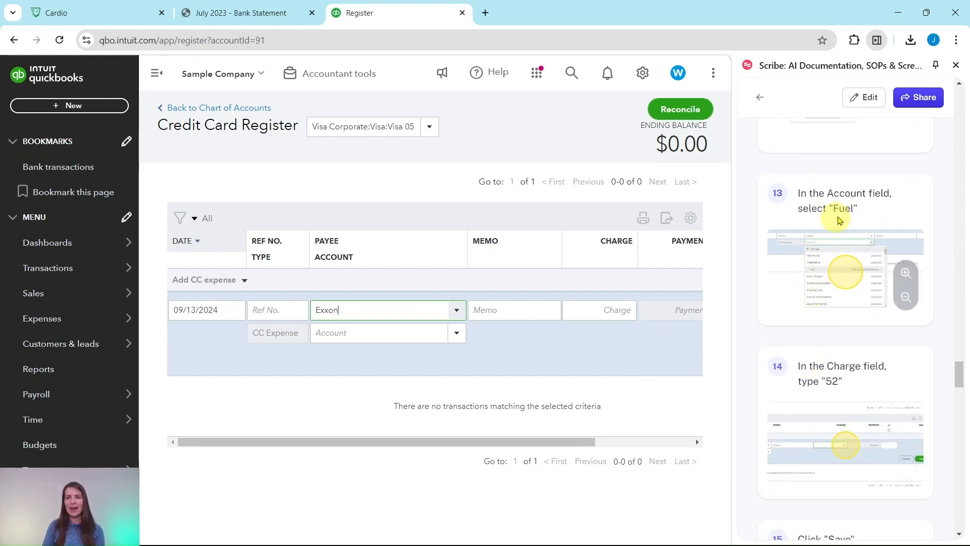
pyautogui.click(457, 338)
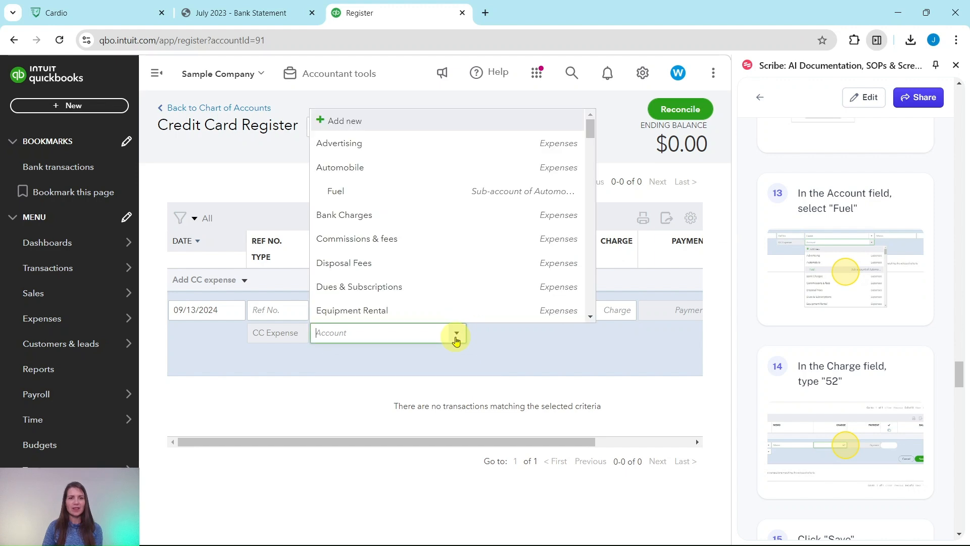
pyautogui.click(339, 196)
# - Check the first Exxon amount on the Visa statement, enter a charge of 52 for the Exxon expense and save it
pyautogui.scroll(-3, 845, 365)
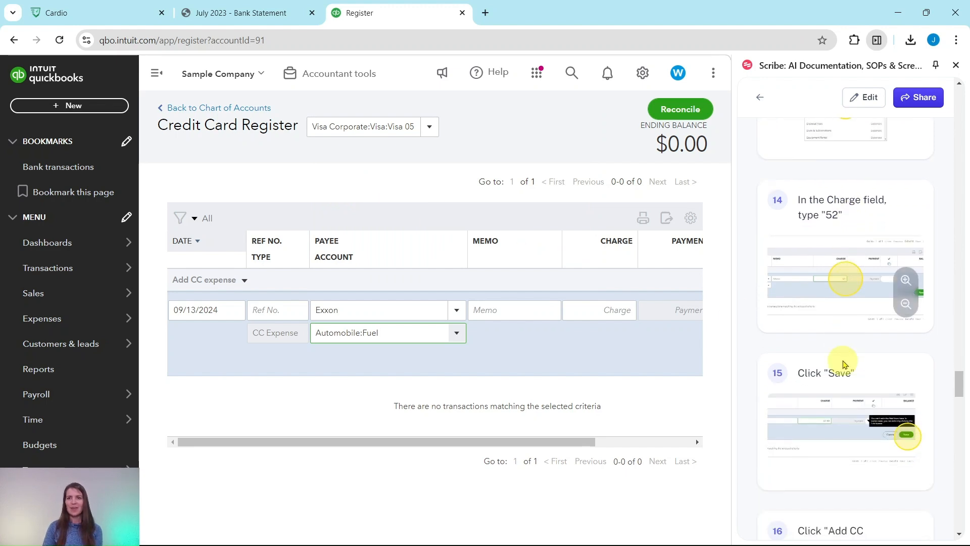
pyautogui.click(233, 12)
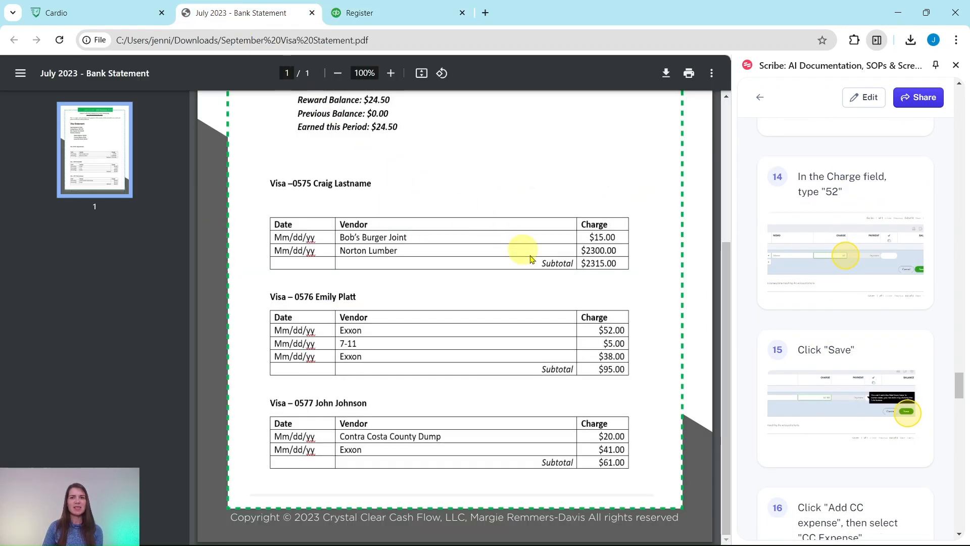
pyautogui.click(396, 17)
pyautogui.click(611, 310)
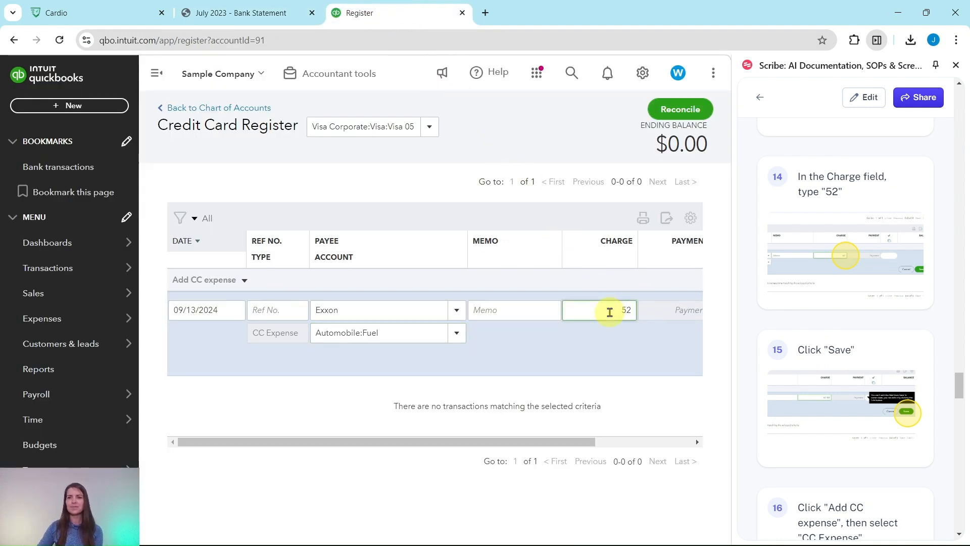
pyautogui.moveTo(566, 445); pyautogui.dragTo(688, 444)
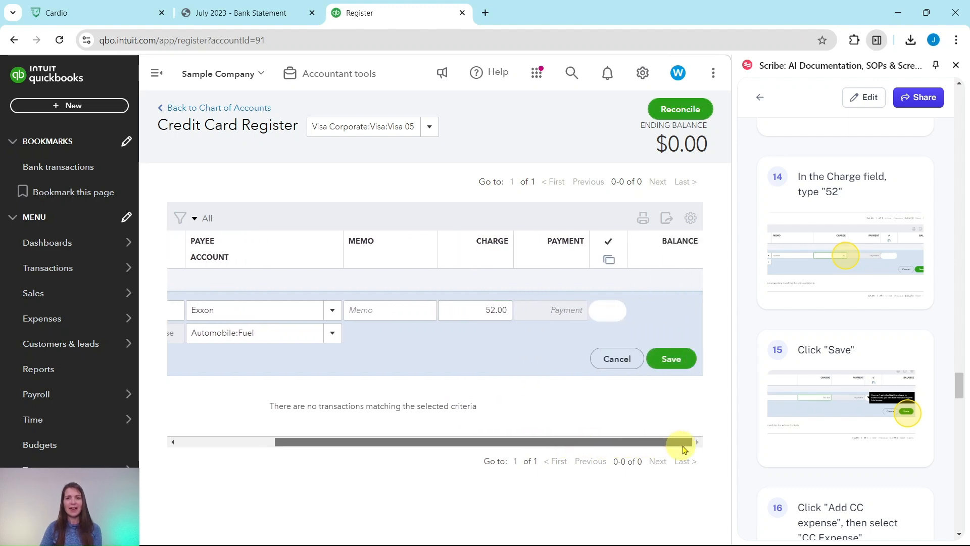
pyautogui.click(672, 360)
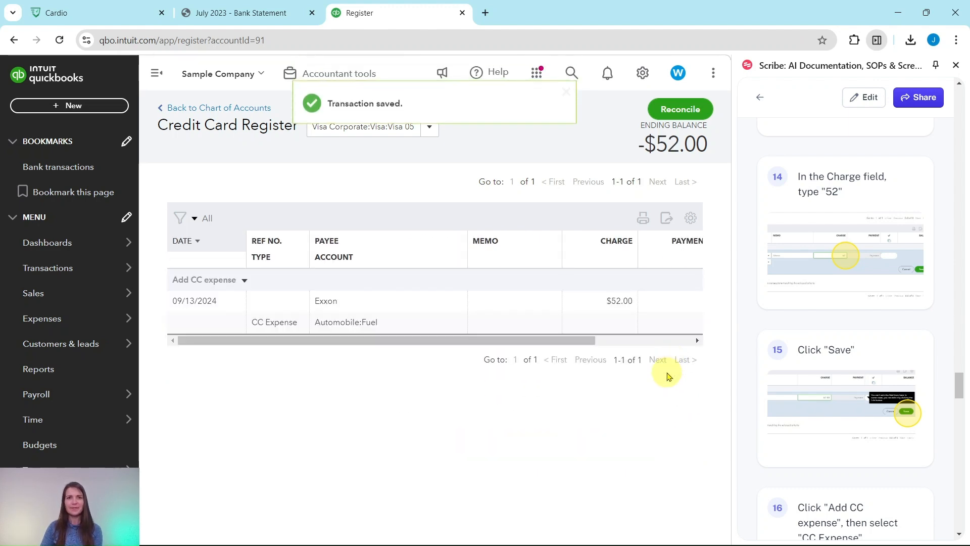
# - Check the second Visa 0576 charge on the statement and start another CC Expense entry in the register
pyautogui.scroll(-1, 898, 353)
pyautogui.scroll(-7, 898, 353)
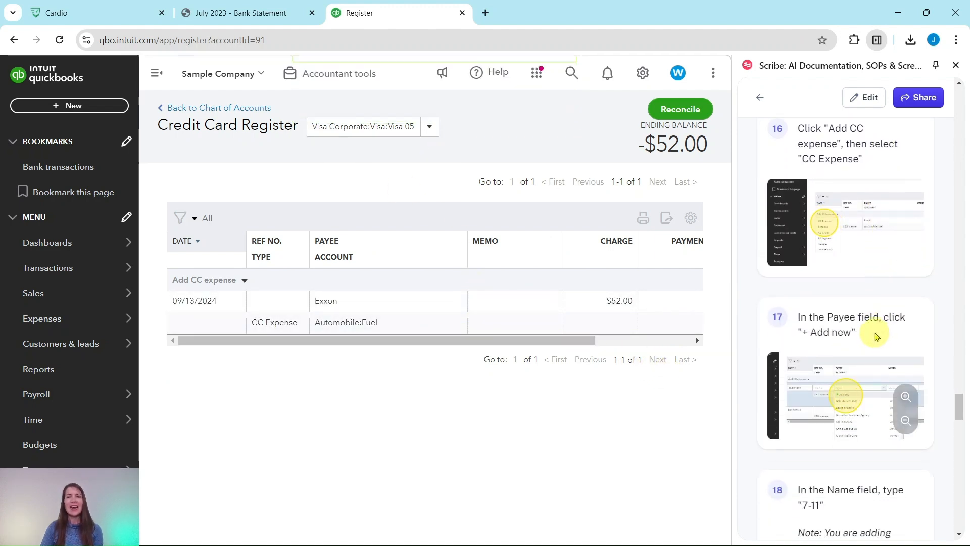
pyautogui.click(294, 14)
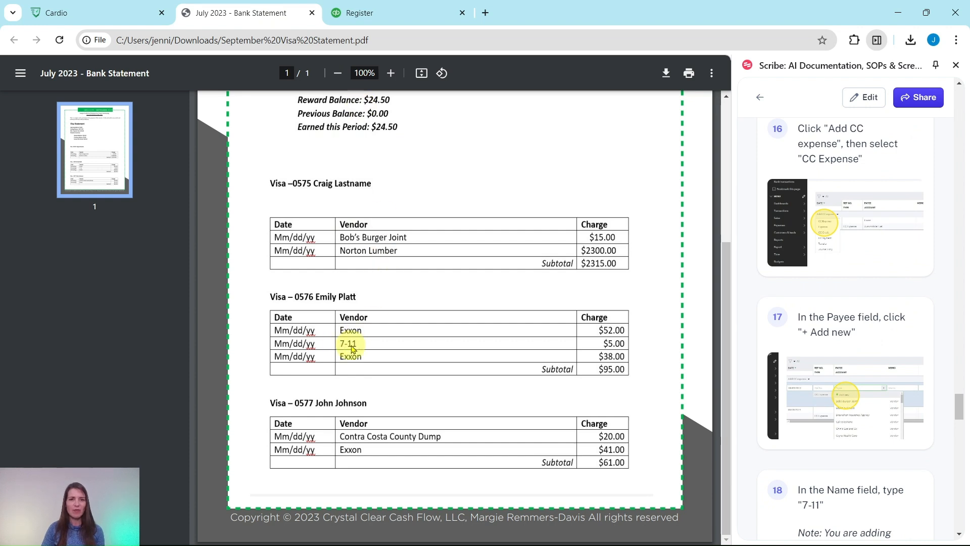
pyautogui.click(367, 14)
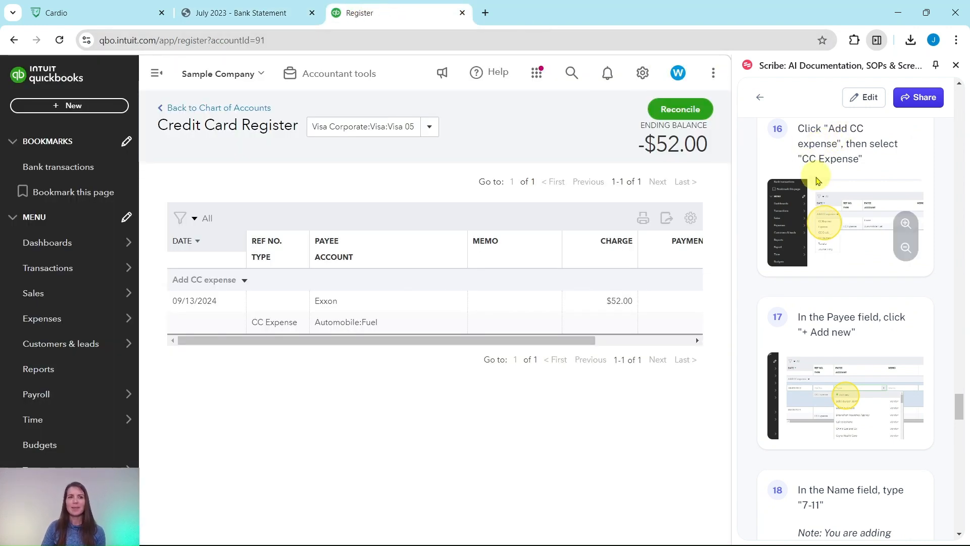
pyautogui.click(243, 280)
pyautogui.click(198, 304)
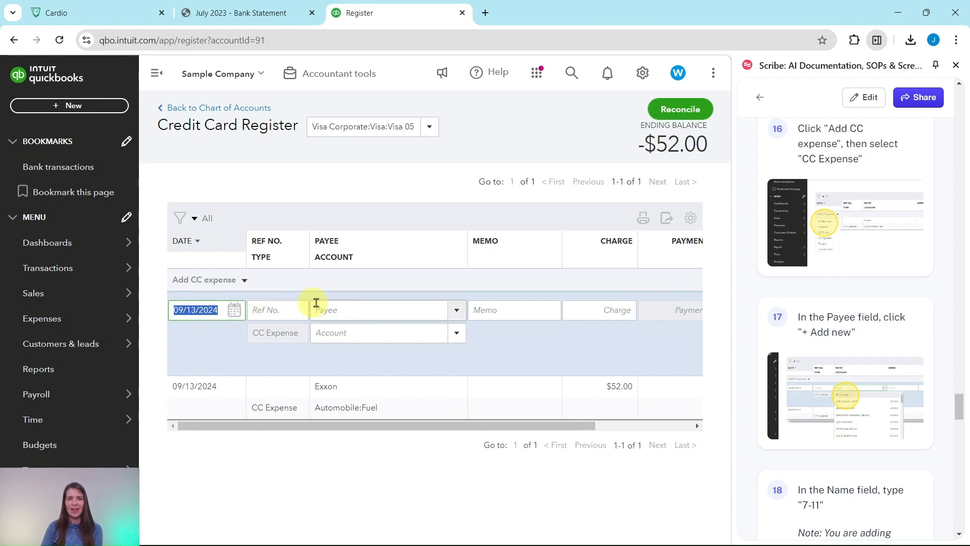
# - Add 7-11 as a new vendor and use it as the payee of the new CC expense
pyautogui.click(459, 310)
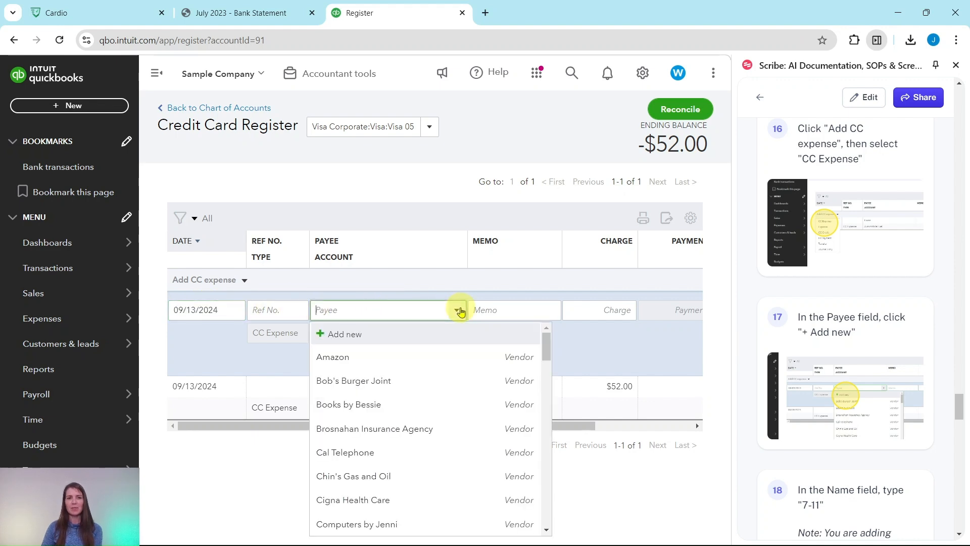
pyautogui.click(343, 337)
pyautogui.scroll(-5, 847, 353)
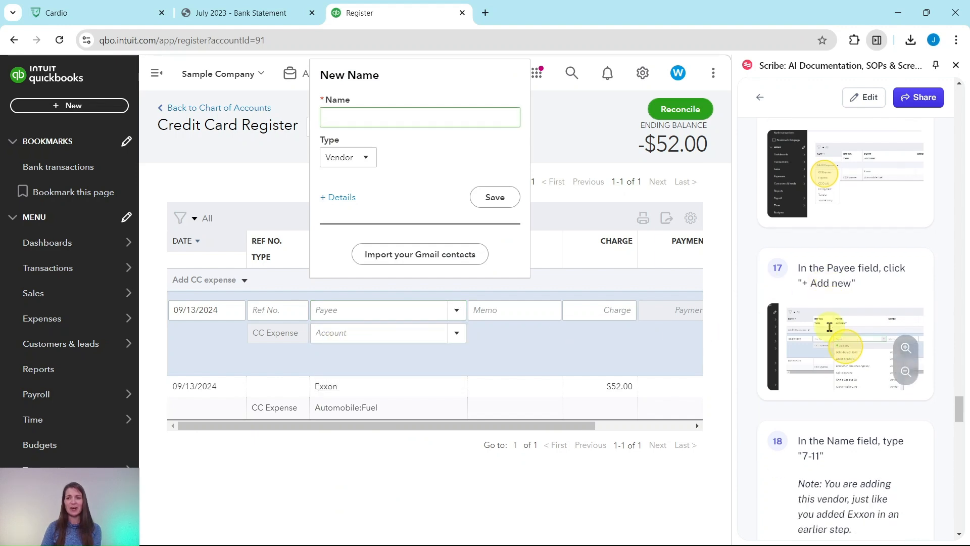
pyautogui.click(405, 120)
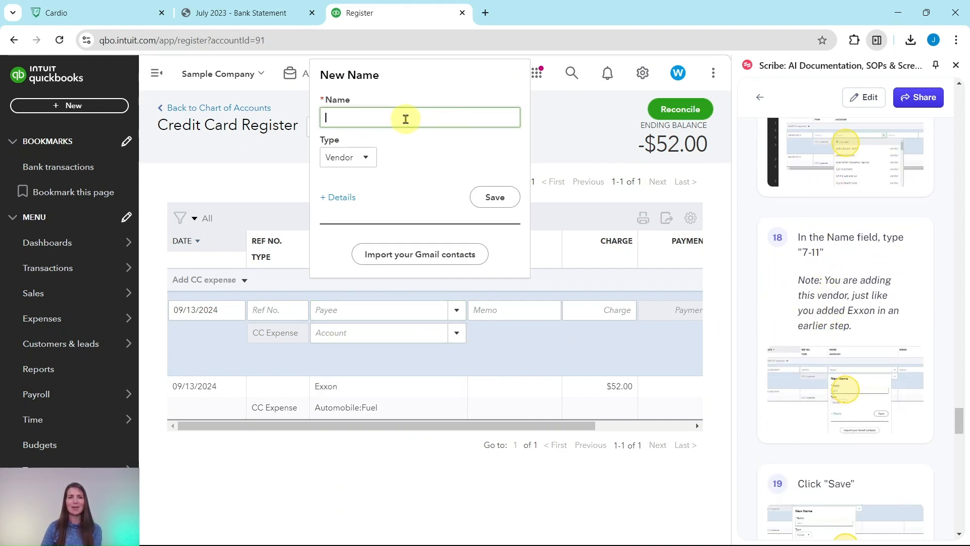
pyautogui.write('7-11')
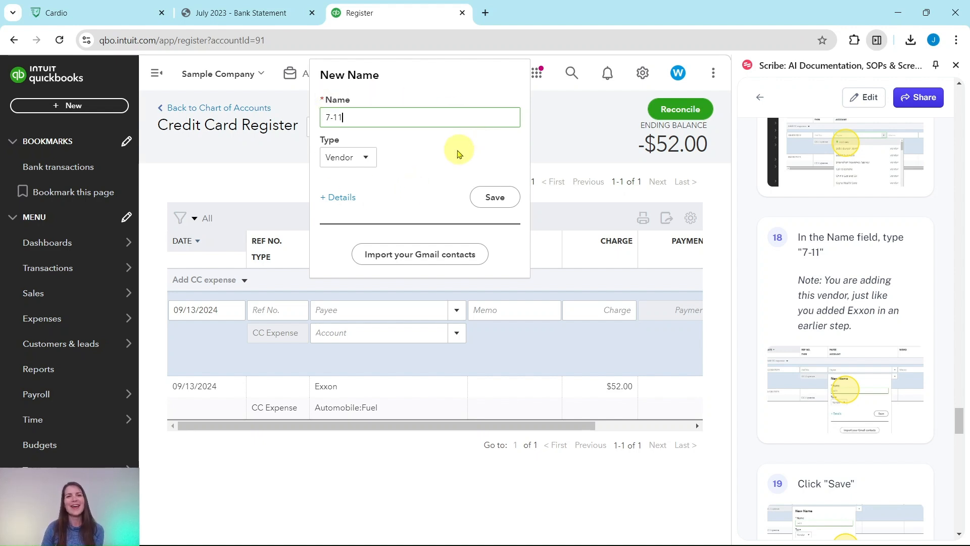
pyautogui.click(496, 199)
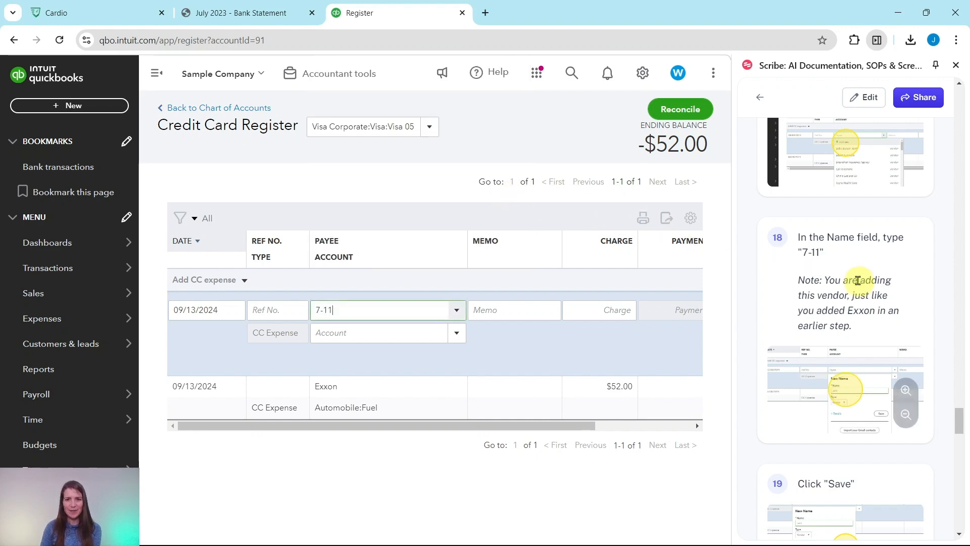
# - Assign the Meals and Entertainment account to the 7-11 expense
pyautogui.scroll(-7, 854, 275)
pyautogui.scroll(-3, 851, 274)
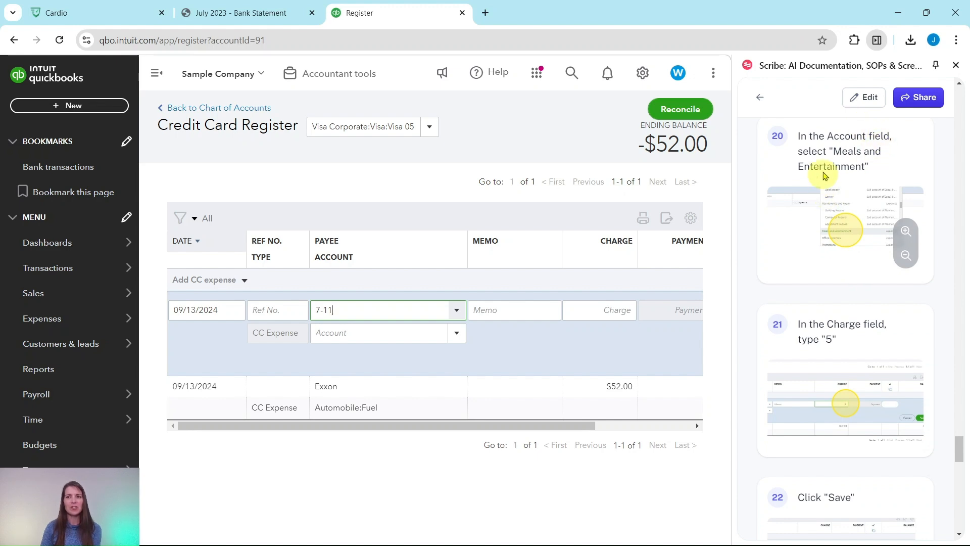
pyautogui.click(455, 334)
pyautogui.scroll(-8, 431, 256)
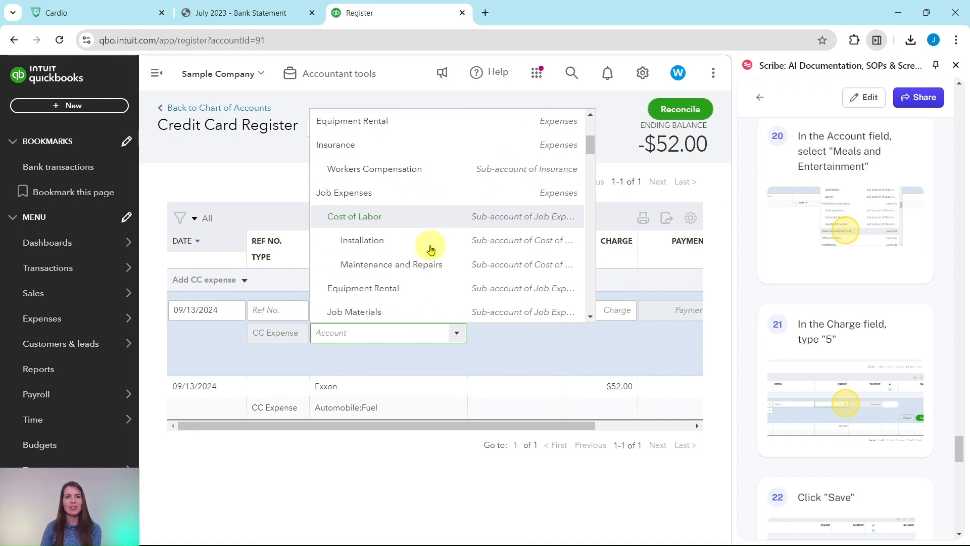
pyautogui.scroll(-5, 426, 246)
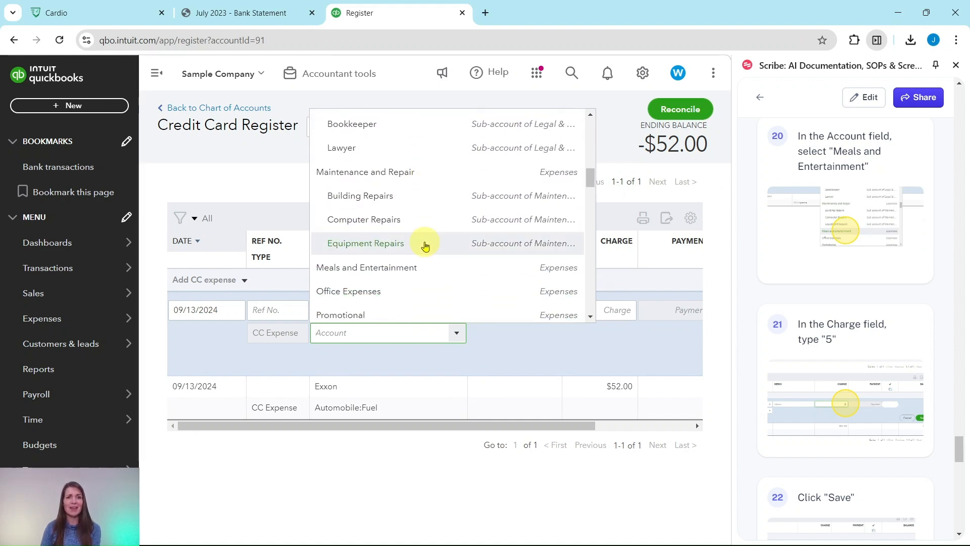
pyautogui.scroll(-2, 424, 240)
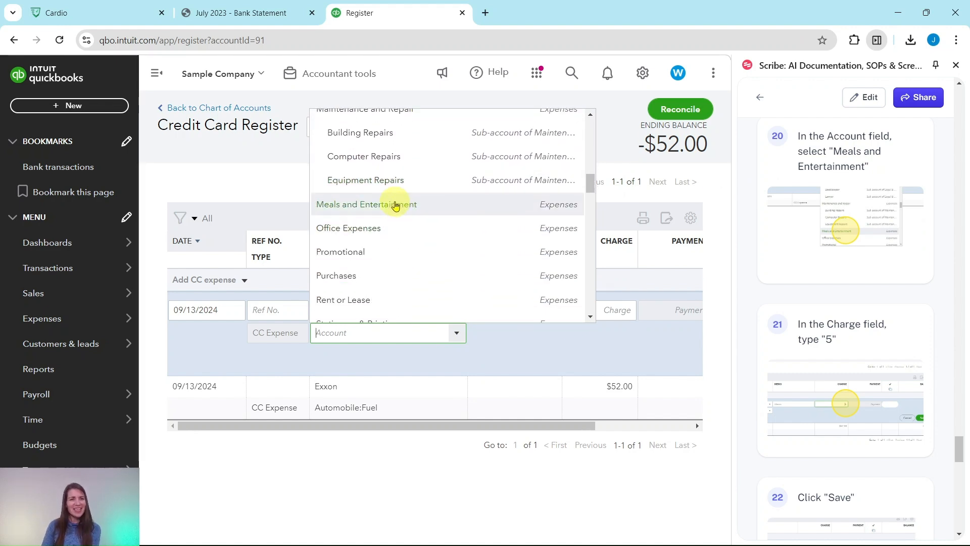
pyautogui.click(337, 209)
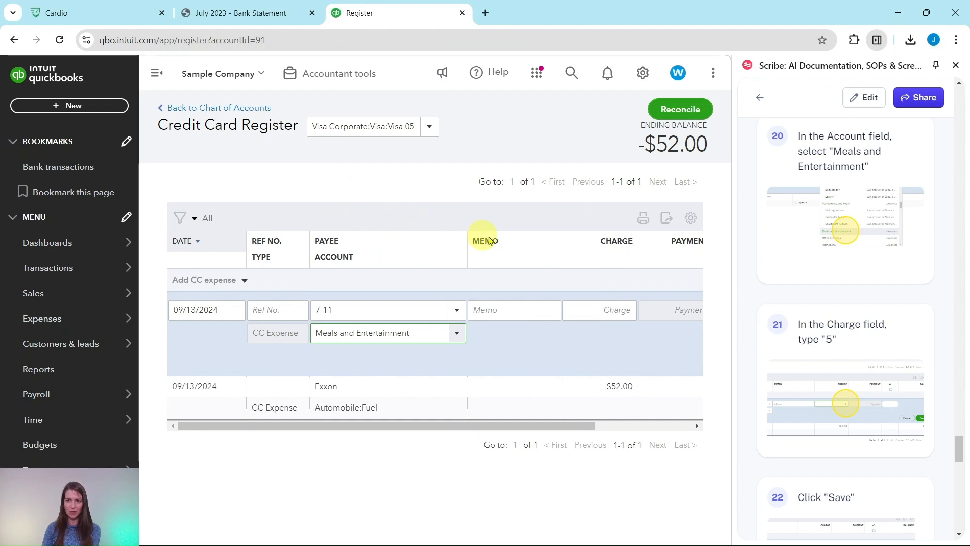
# - Check the 7-11 amount on the Visa statement, enter a charge of 5 for the 7-11 expense and save it
pyautogui.click(235, 15)
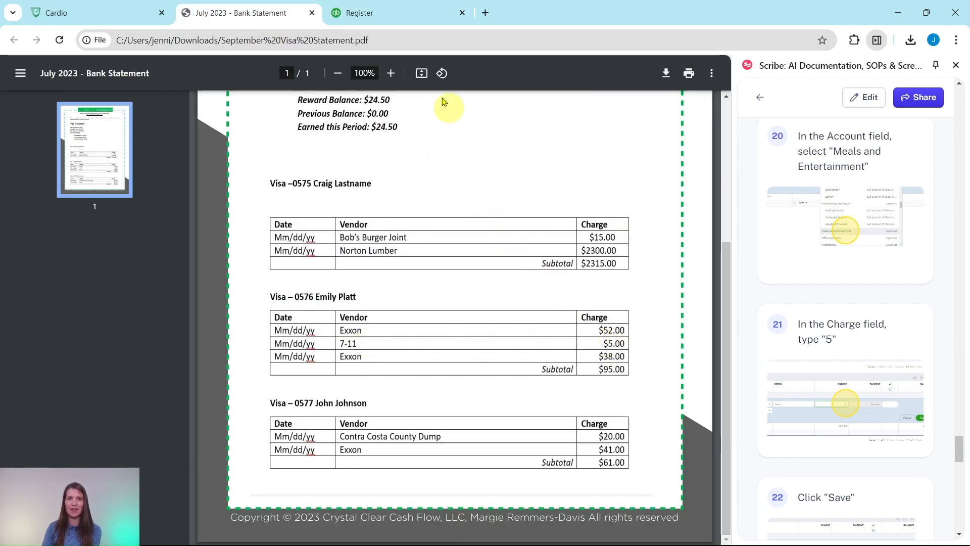
pyautogui.click(397, 19)
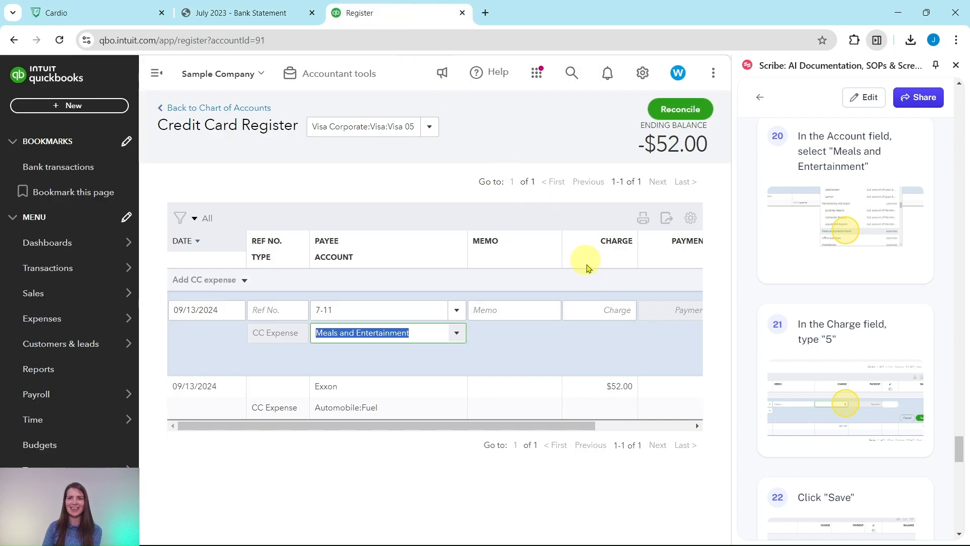
pyautogui.click(606, 312)
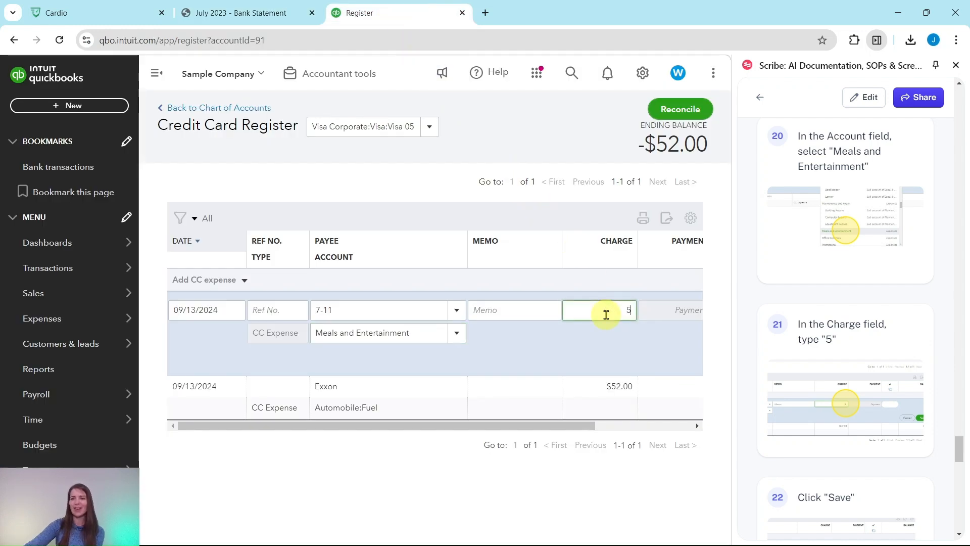
pyautogui.write('5')
pyautogui.moveTo(565, 424); pyautogui.dragTo(689, 427)
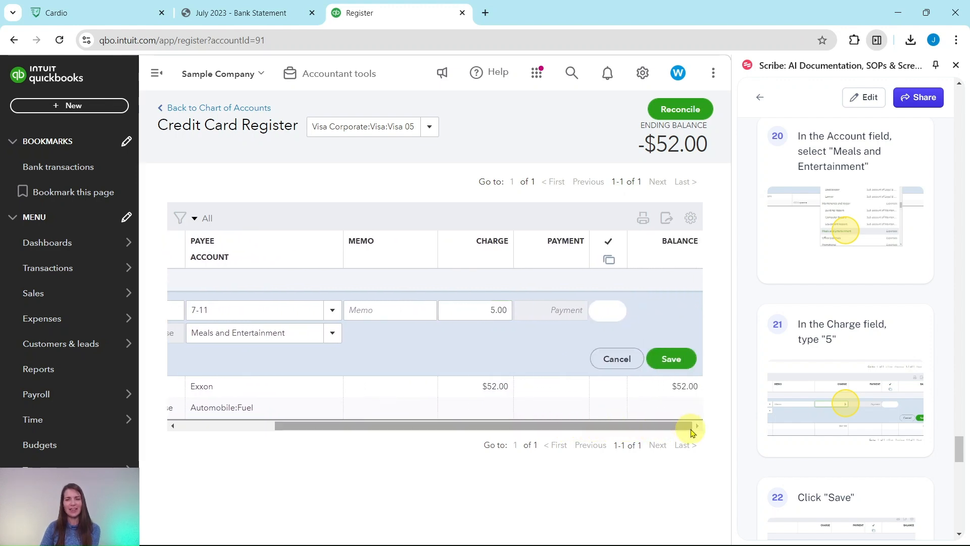
pyautogui.click(672, 360)
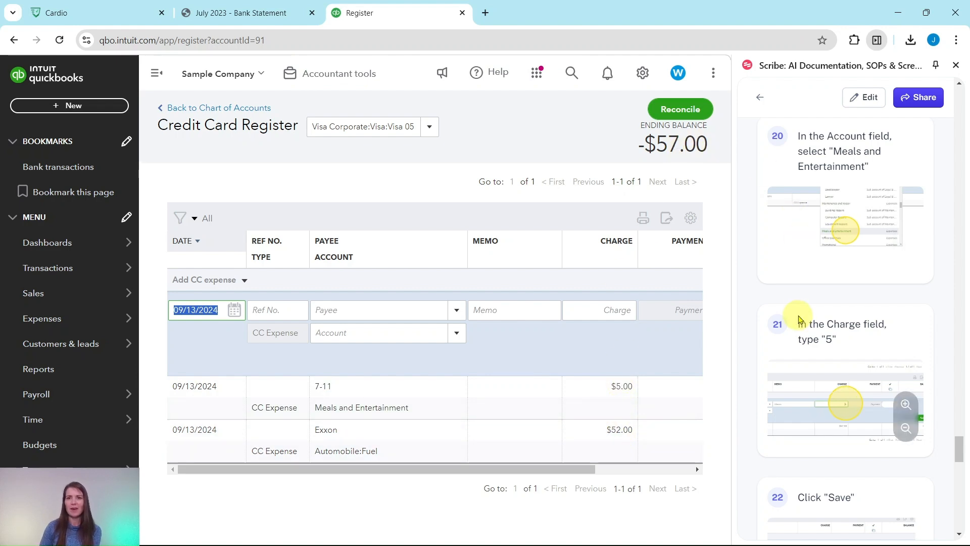
# - Check the third Visa 0576 charge on the statement and choose the existing vendor Exxon as the blank entry's payee
pyautogui.scroll(-9, 802, 316)
pyautogui.scroll(-1, 803, 311)
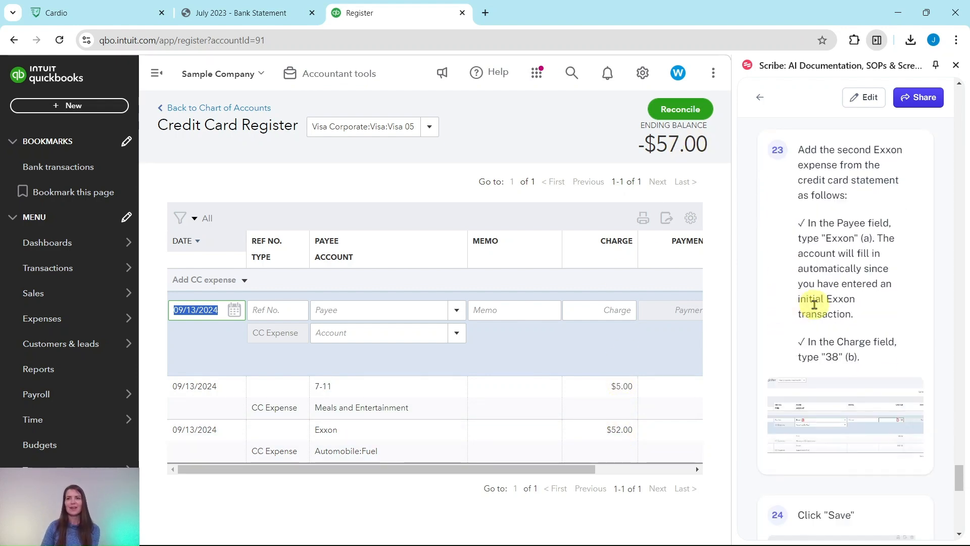
pyautogui.click(208, 13)
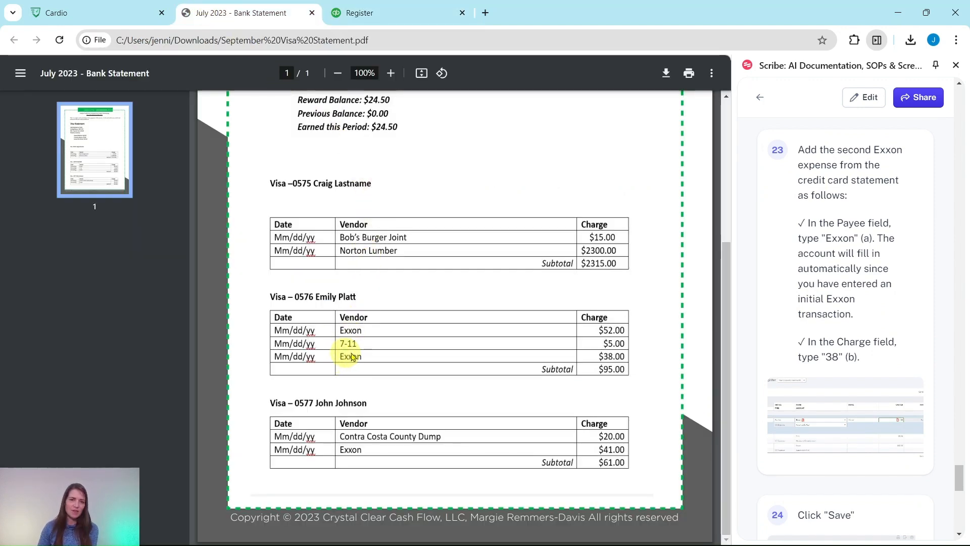
pyautogui.click(376, 16)
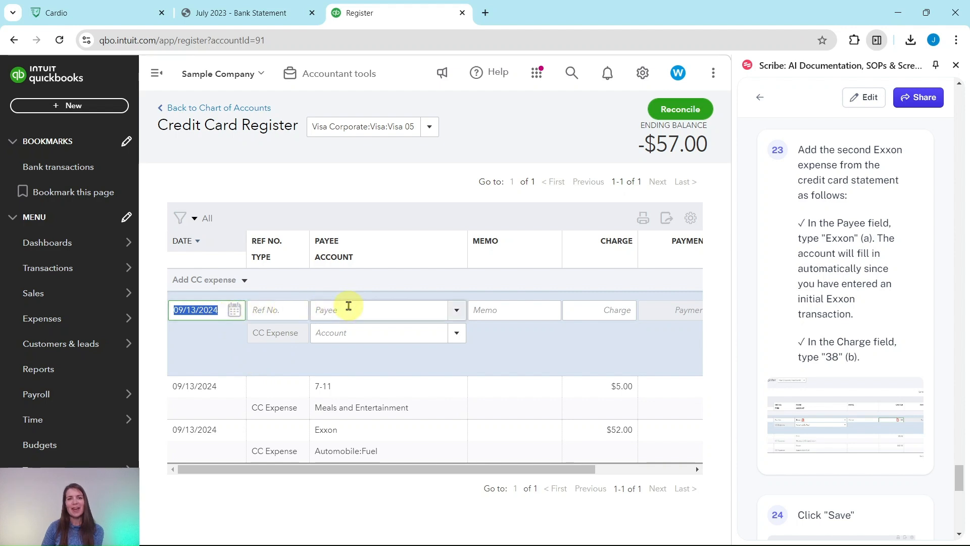
pyautogui.click(459, 310)
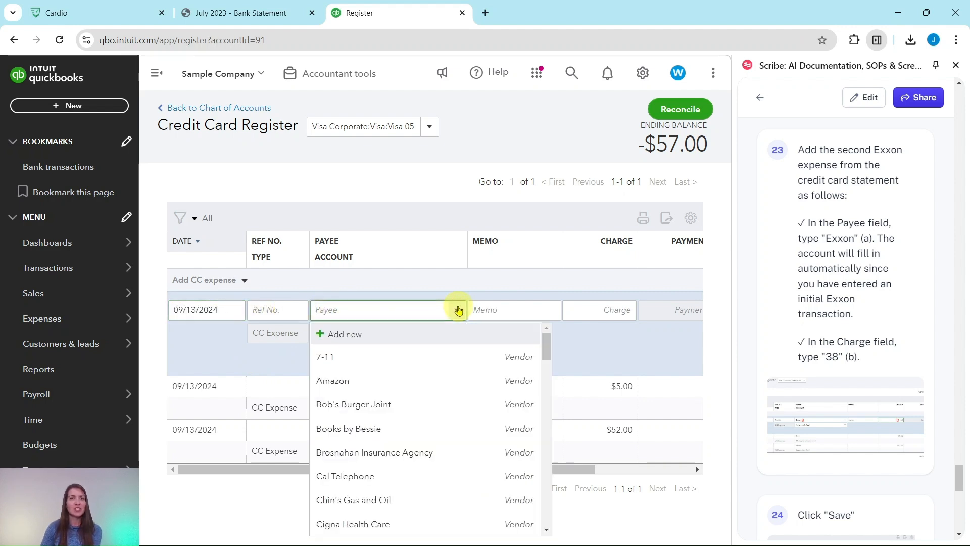
pyautogui.scroll(-5, 426, 347)
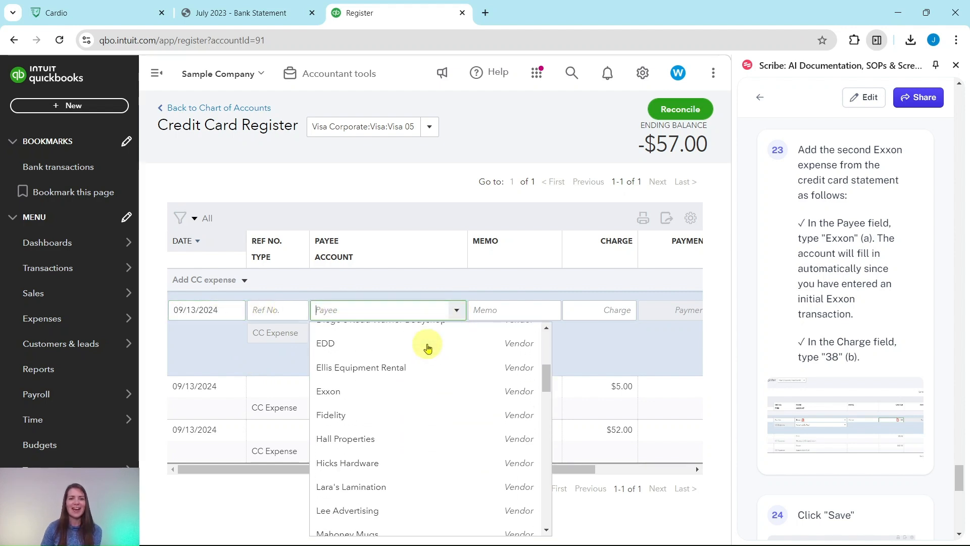
pyautogui.click(345, 399)
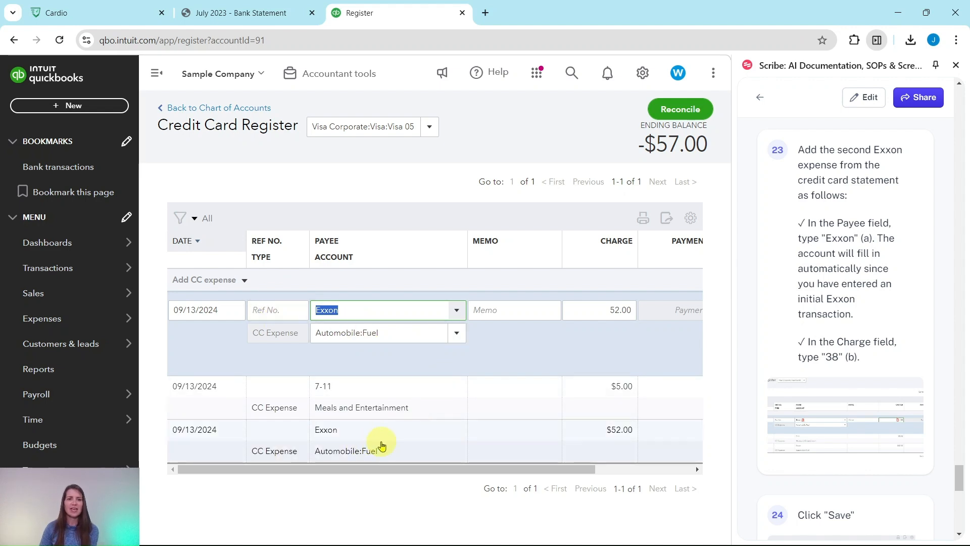
# - Check the second Exxon amount on the Visa statement, enter a charge of 38 for the Exxon expense and save it
pyautogui.click(247, 13)
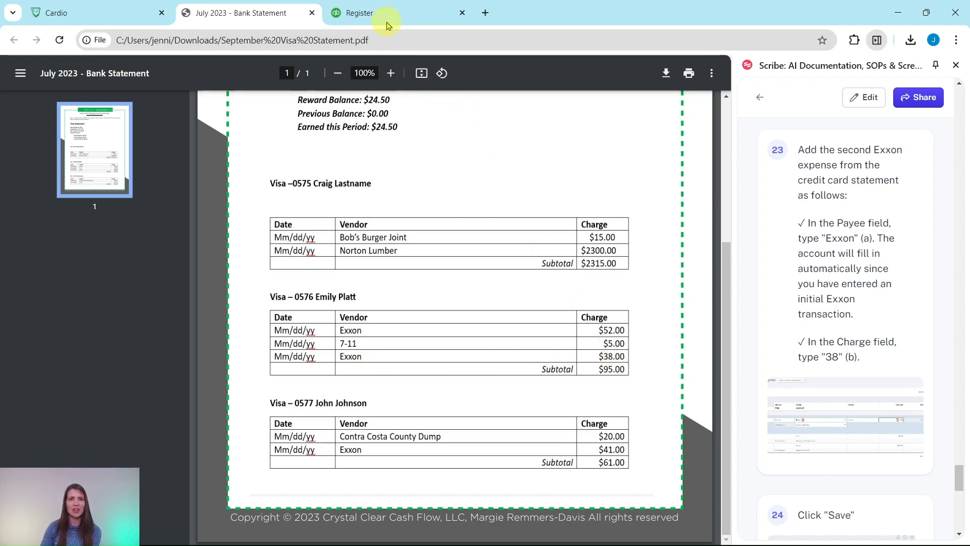
pyautogui.click(377, 11)
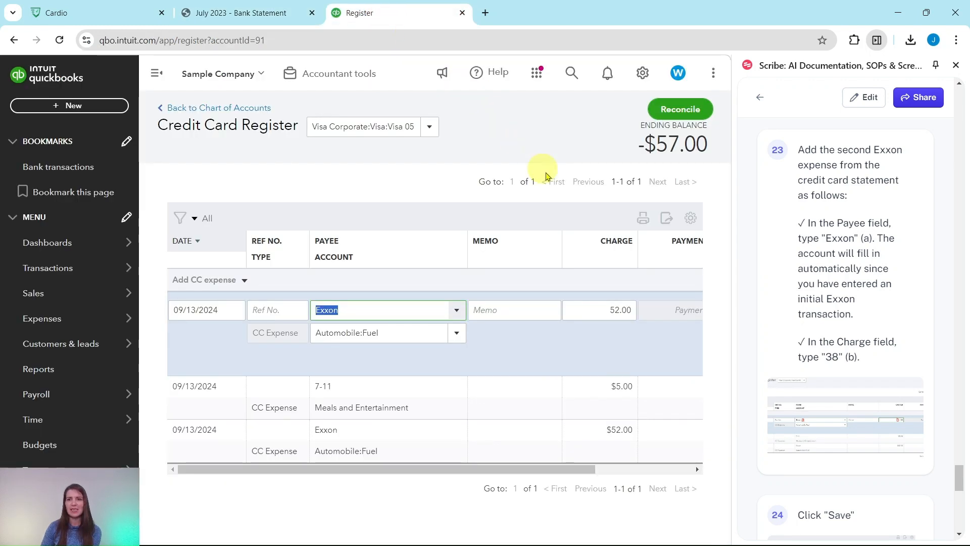
pyautogui.click(614, 309)
pyautogui.press('BackSpace')
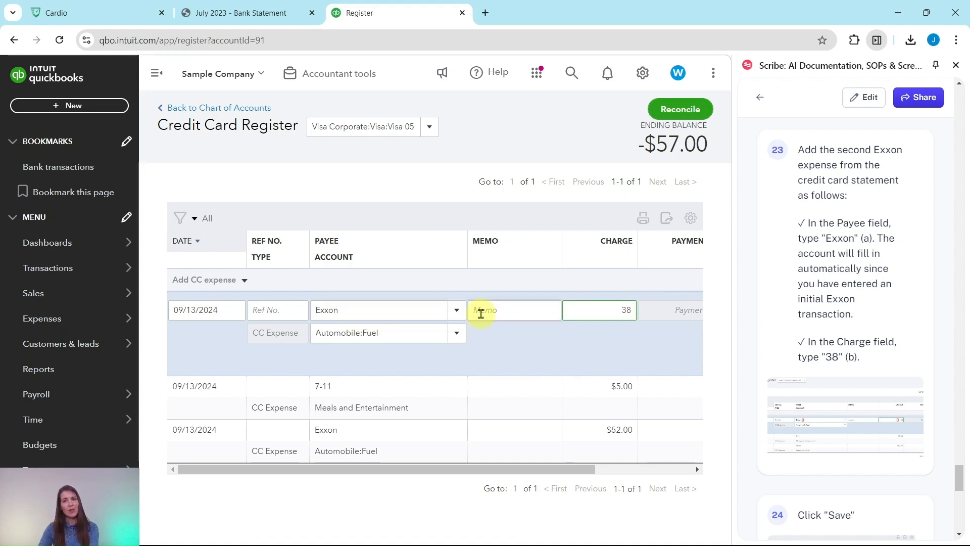
pyautogui.moveTo(579, 469); pyautogui.dragTo(674, 466)
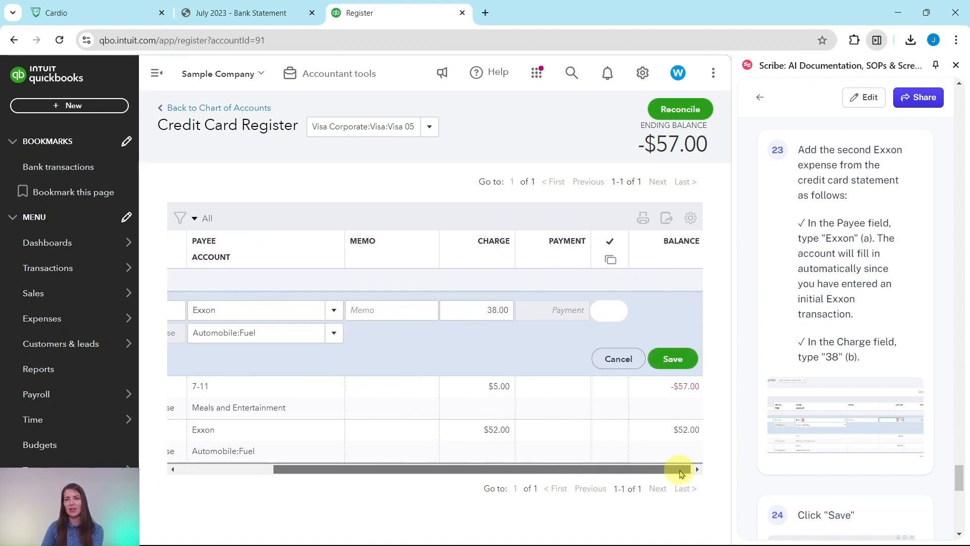
pyautogui.scroll(-2, 814, 404)
pyautogui.scroll(-3, 809, 364)
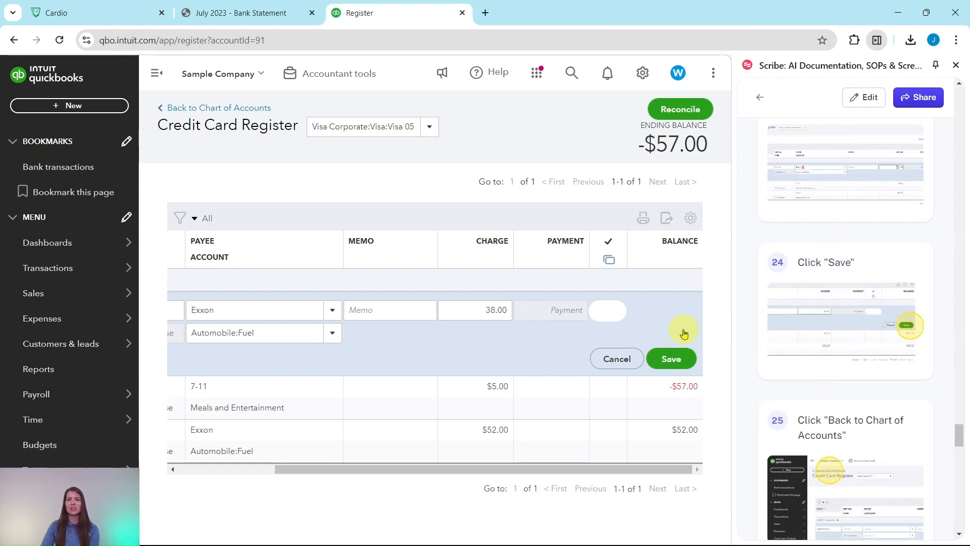
pyautogui.scroll(-5, 859, 328)
pyautogui.click(669, 360)
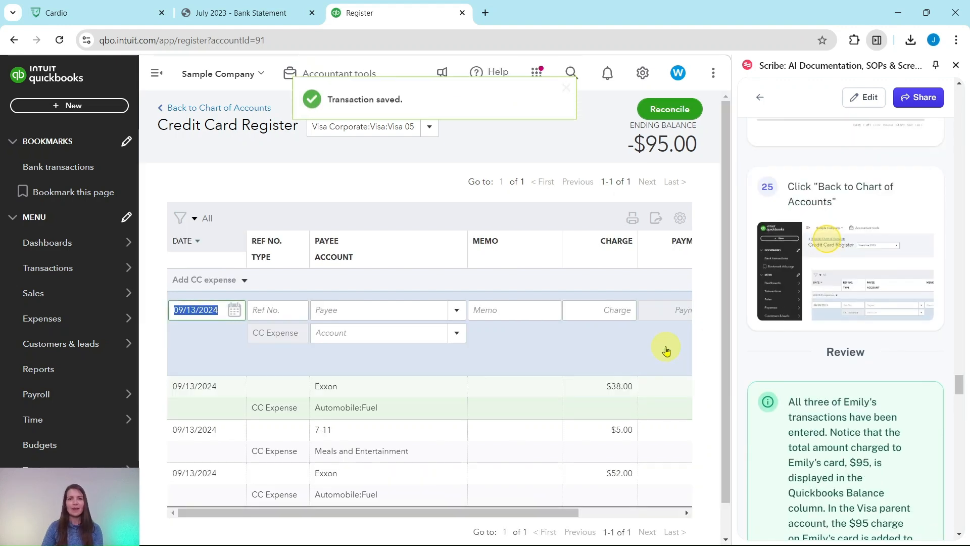
# - Check the Visa 0577 section of the statement and return from the card register to the Chart of Accounts
pyautogui.scroll(5, 788, 323)
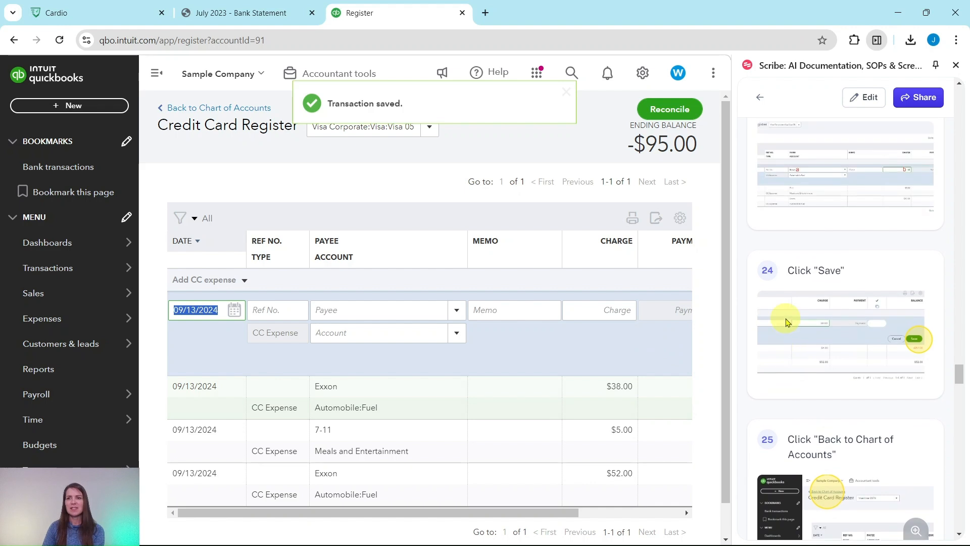
pyautogui.scroll(-2, 788, 323)
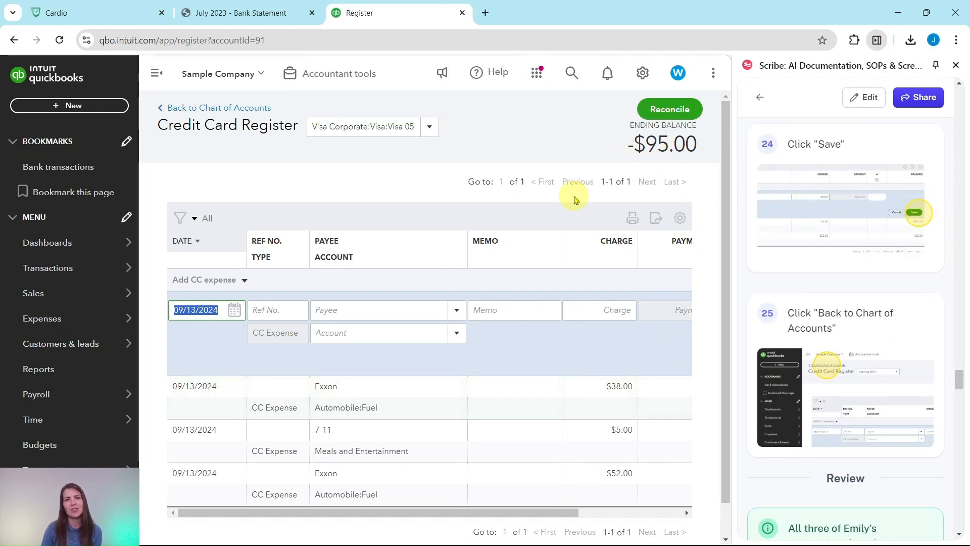
pyautogui.hotkey('ctrl', 'shift', 'Tab')
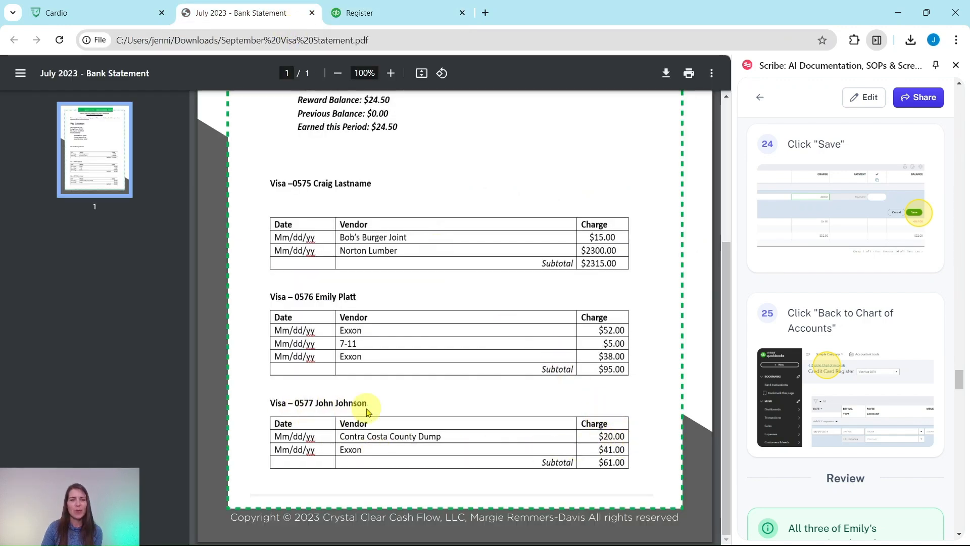
pyautogui.click(373, 19)
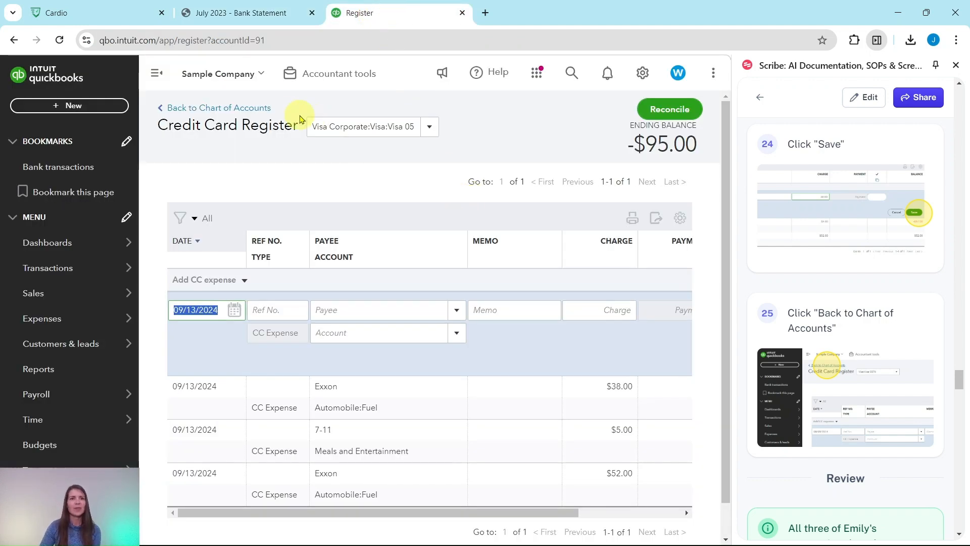
pyautogui.click(217, 109)
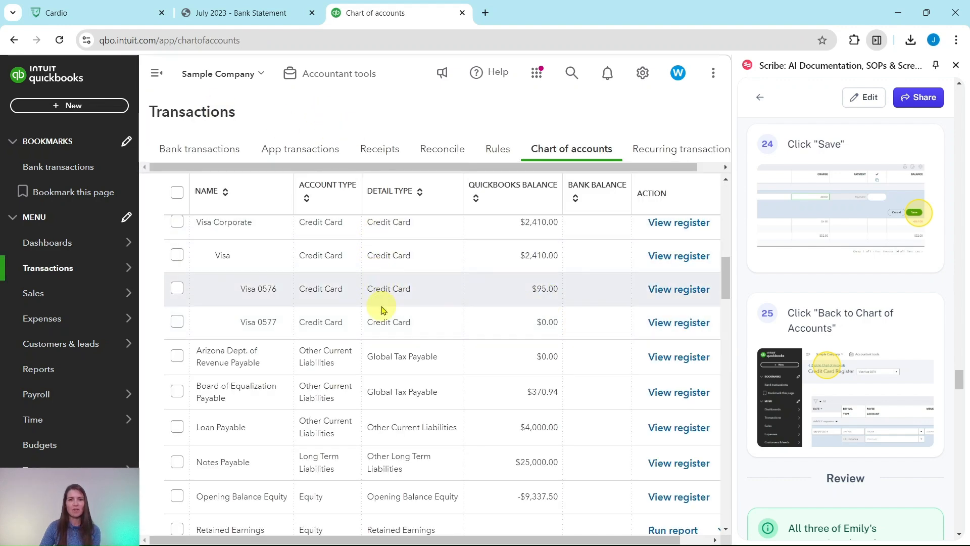
# - Compare the Visa 0576, Visa and Visa Corporate balances in the Chart of Accounts with the statement subtotals and the guide's review note
pyautogui.scroll(-6, 860, 385)
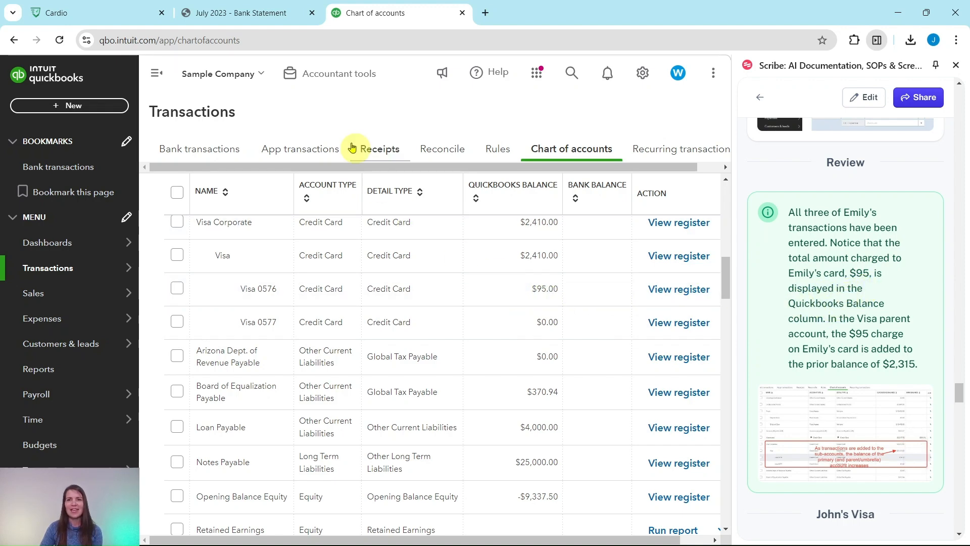
pyautogui.click(272, 13)
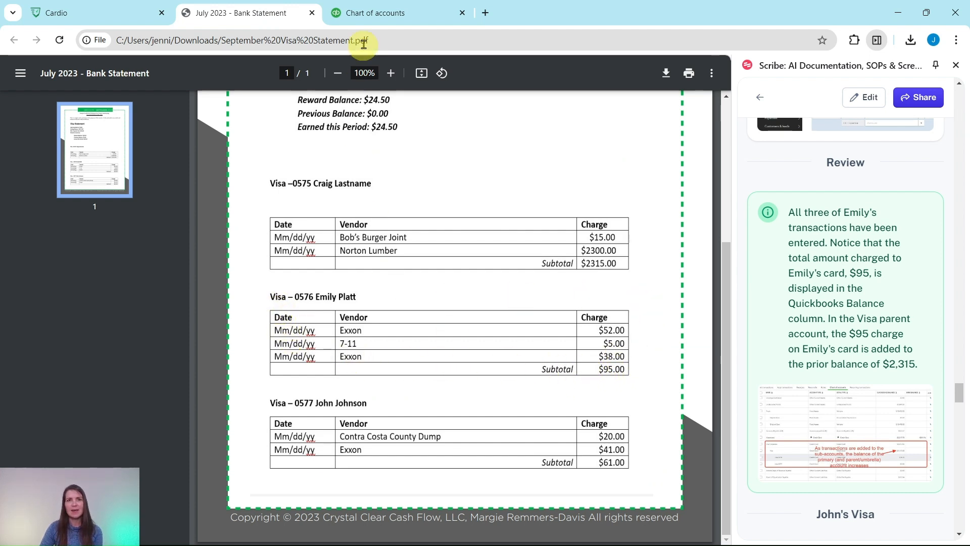
pyautogui.click(430, 13)
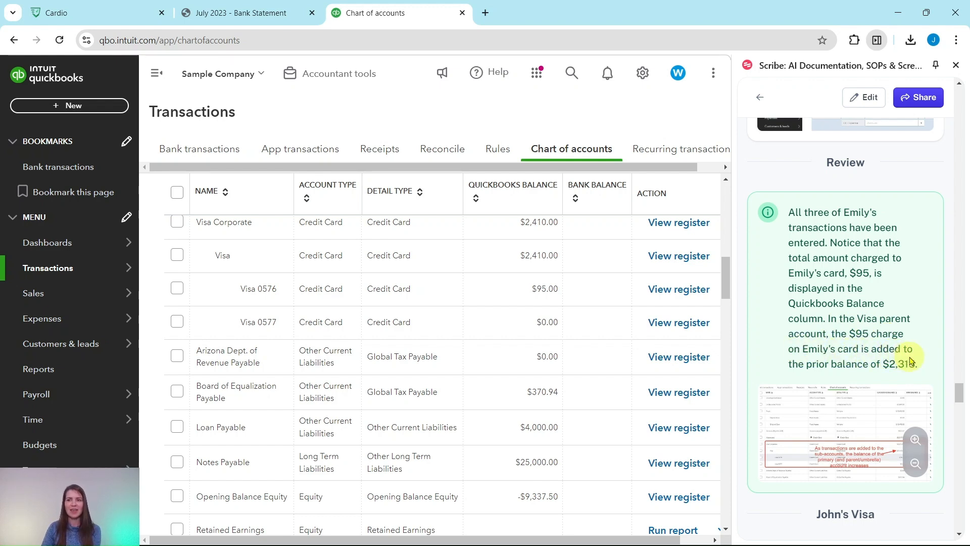
pyautogui.scroll(1, 551, 326)
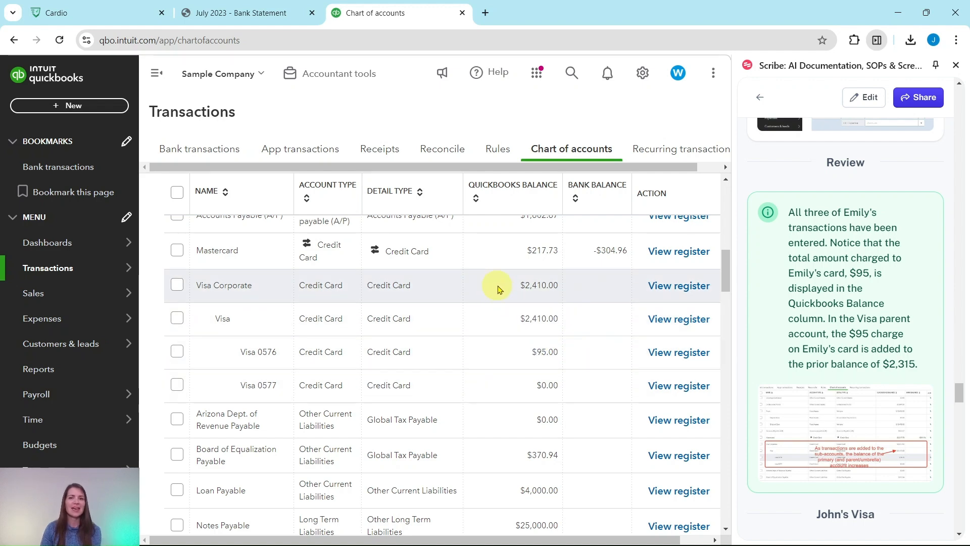
# - Follow the guide's instructions for the Visa 0577 charges and open a new Expense form
pyautogui.scroll(-8, 850, 299)
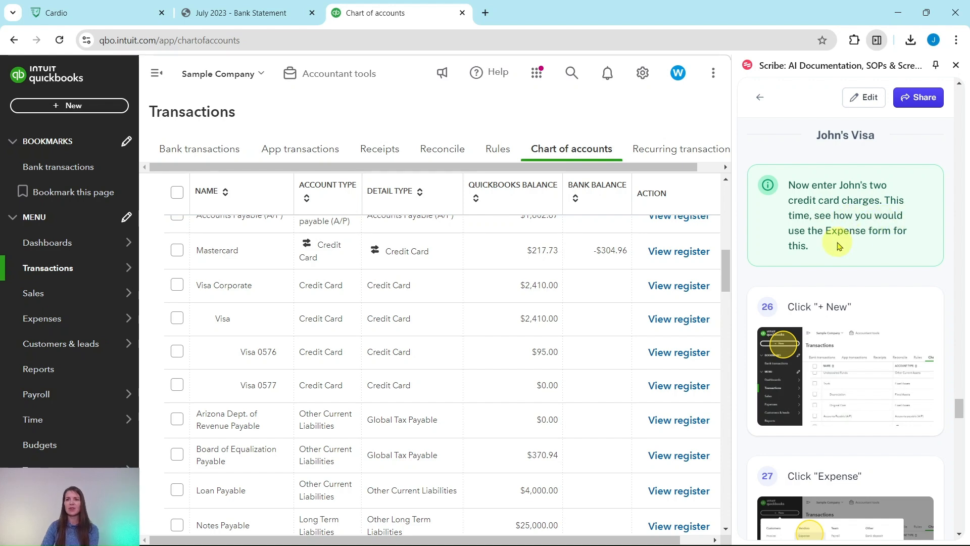
pyautogui.scroll(-4, 849, 245)
pyautogui.scroll(1, 854, 213)
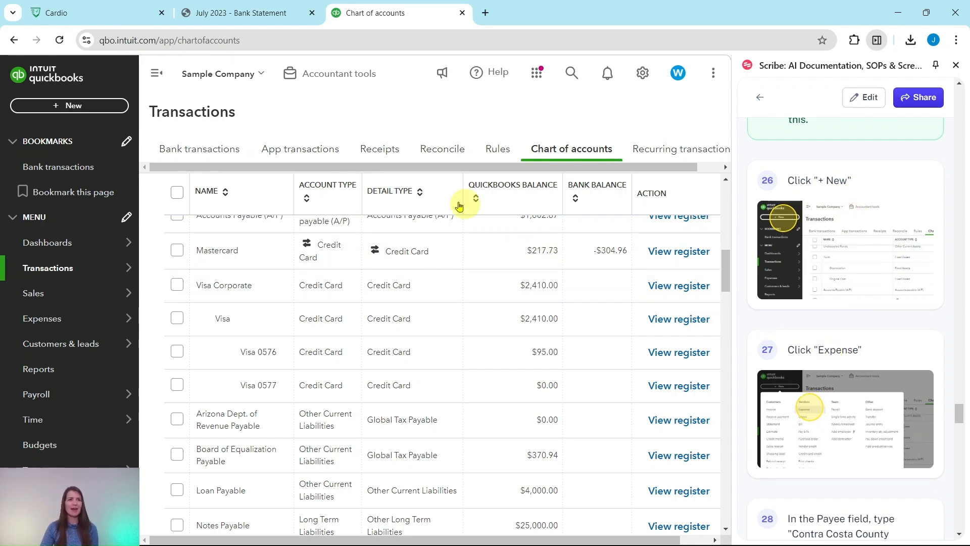
pyautogui.click(64, 108)
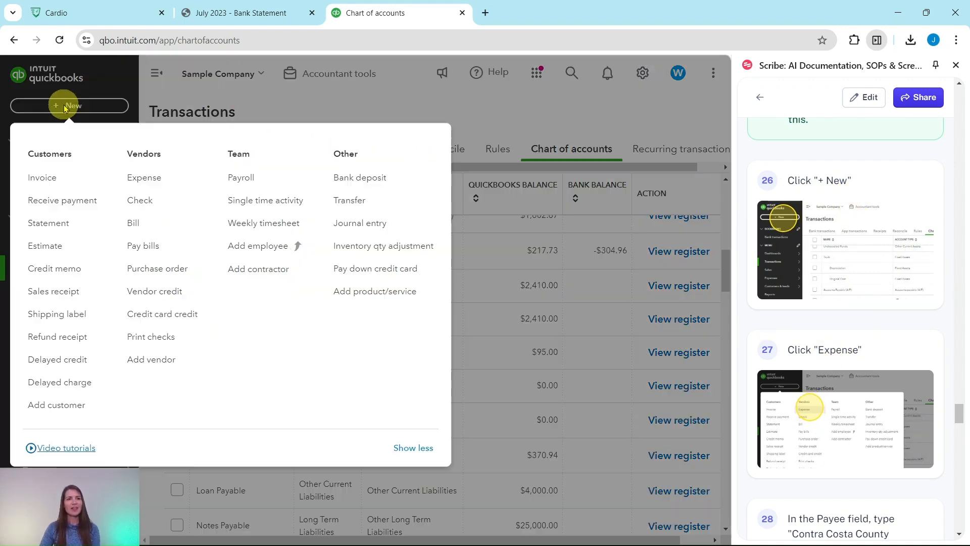
pyautogui.click(141, 180)
# - Add Contra Costa County Dump as a new vendor and use it as the payee of the expense
pyautogui.scroll(-5, 873, 334)
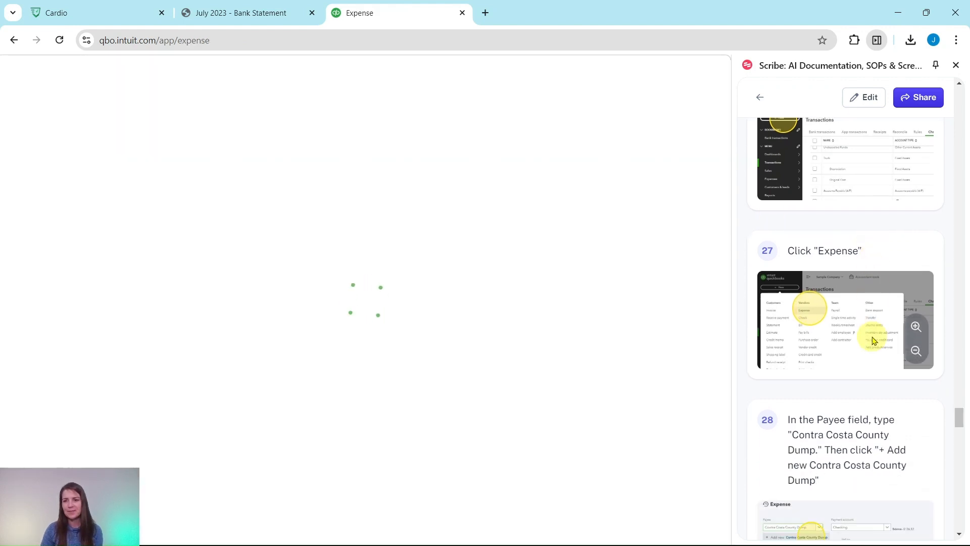
pyautogui.scroll(-1, 872, 334)
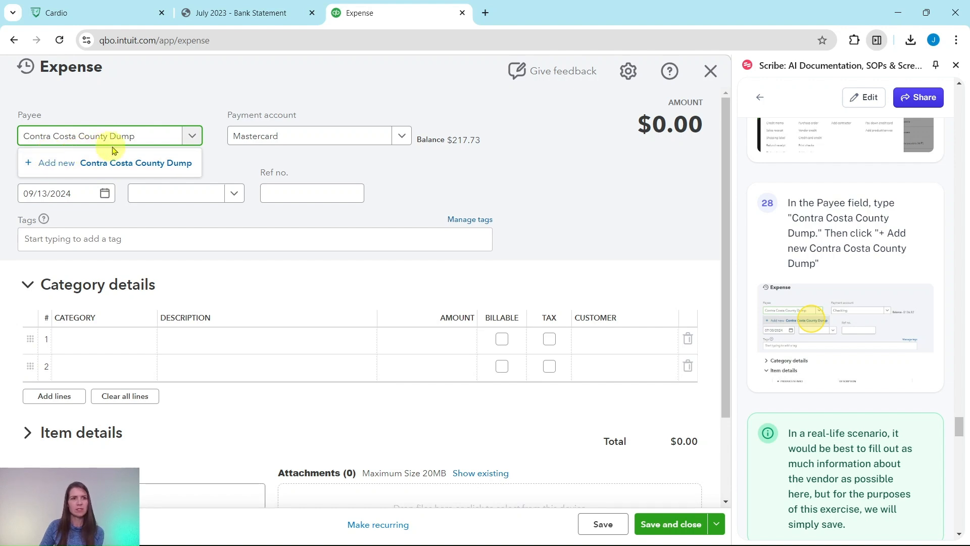
pyautogui.click(71, 167)
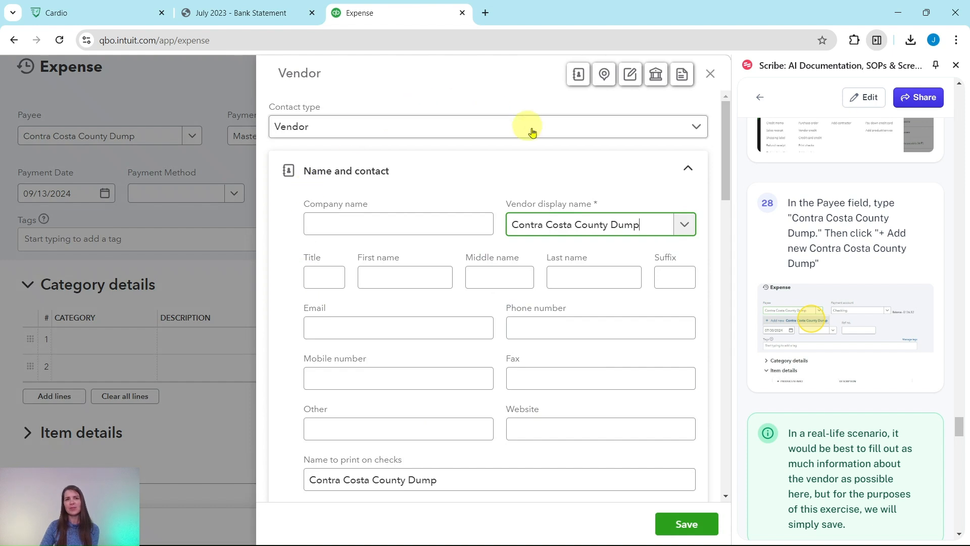
pyautogui.scroll(-5, 796, 328)
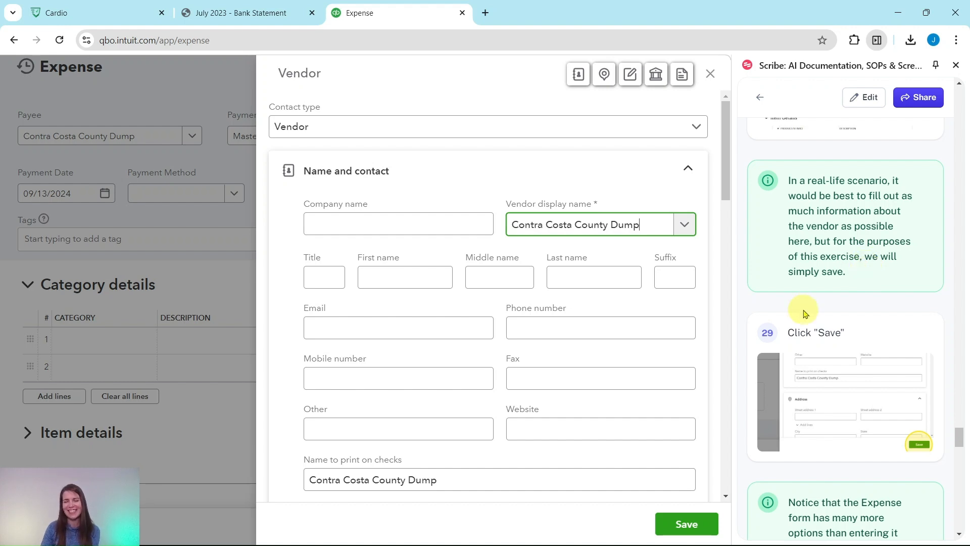
pyautogui.click(691, 528)
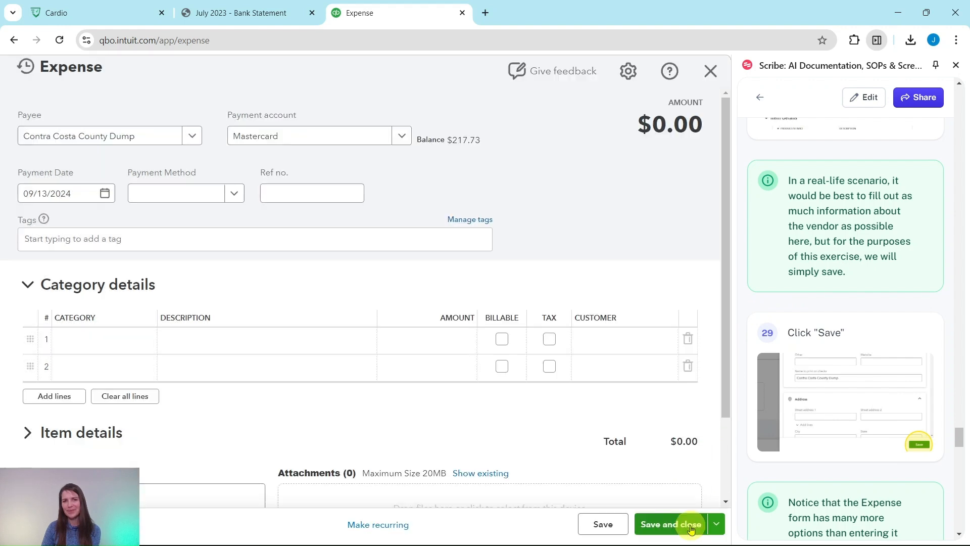
# - Read the guide's note on the Expense form and expand Item details to examine the category and item line options
pyautogui.scroll(-5, 819, 157)
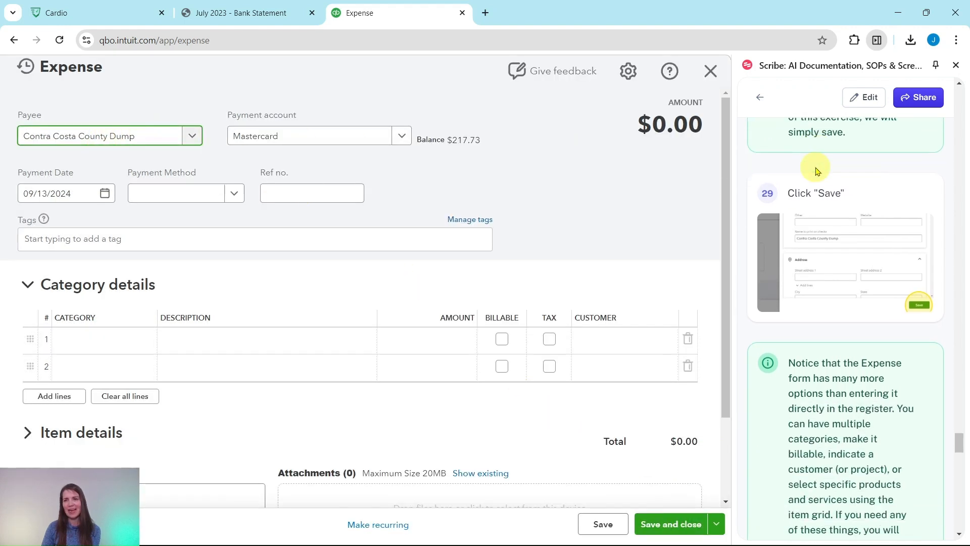
pyautogui.scroll(1, 827, 174)
pyautogui.scroll(-1, 826, 178)
pyautogui.scroll(-3, 827, 178)
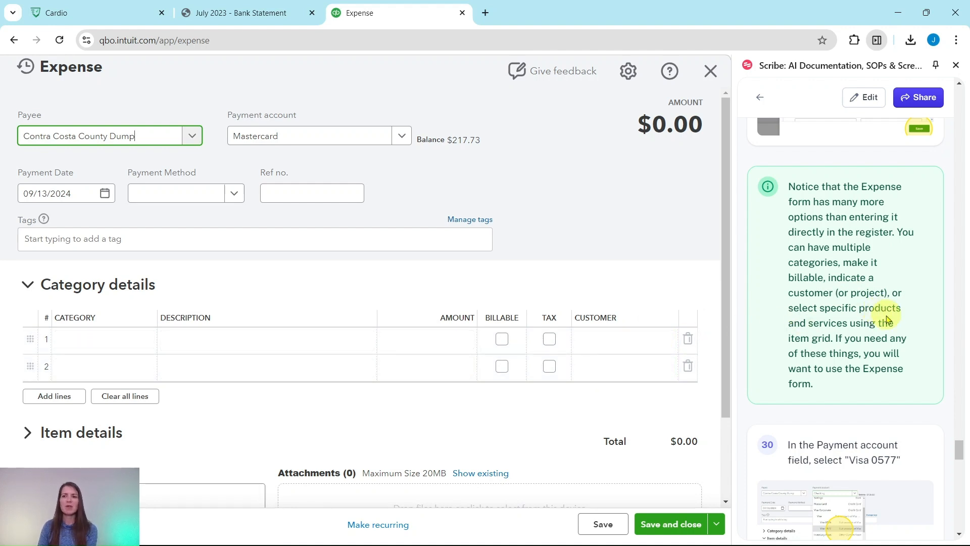
pyautogui.scroll(-2, 227, 359)
pyautogui.click(40, 332)
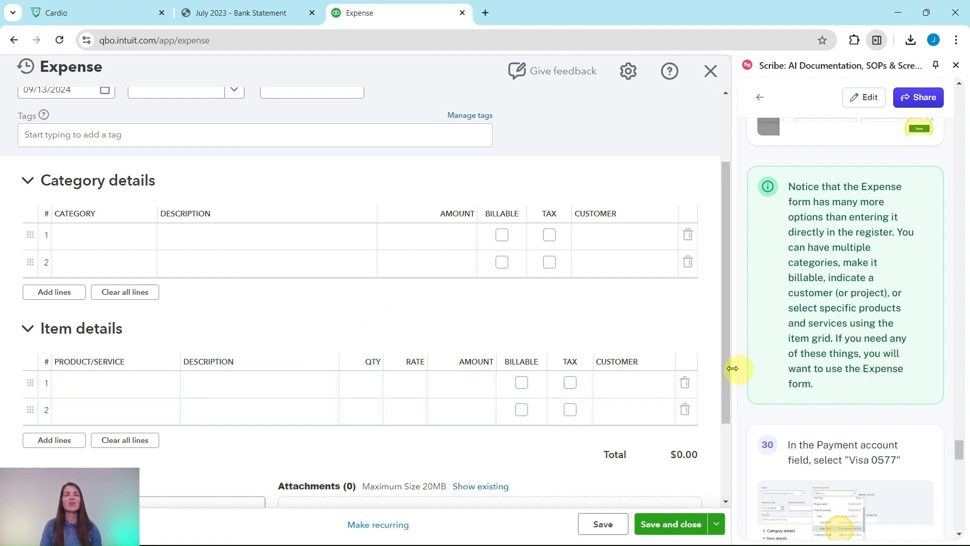
pyautogui.scroll(3, 528, 333)
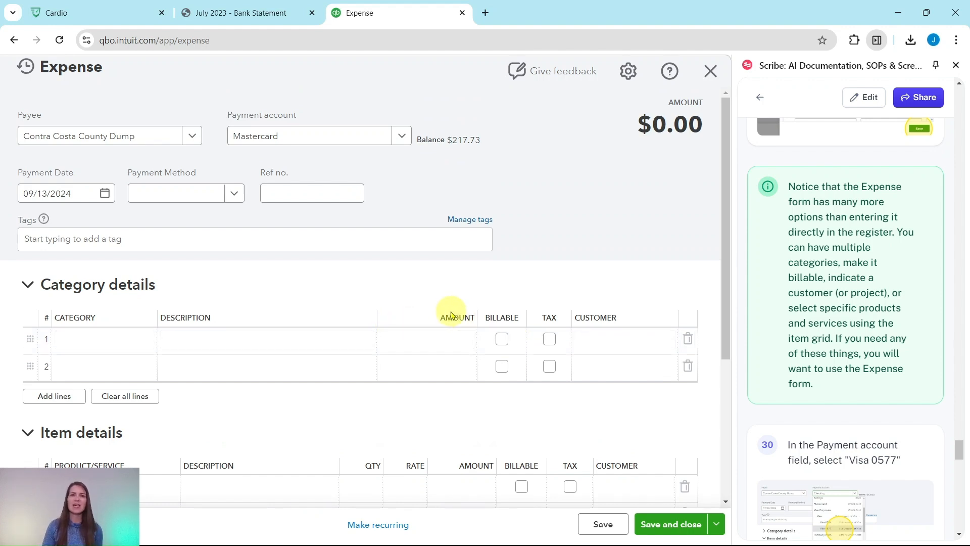
# - Set the payment account of the Contra Costa County Dump expense to Visa 0577
pyautogui.scroll(-2, 875, 311)
pyautogui.scroll(-2, 867, 302)
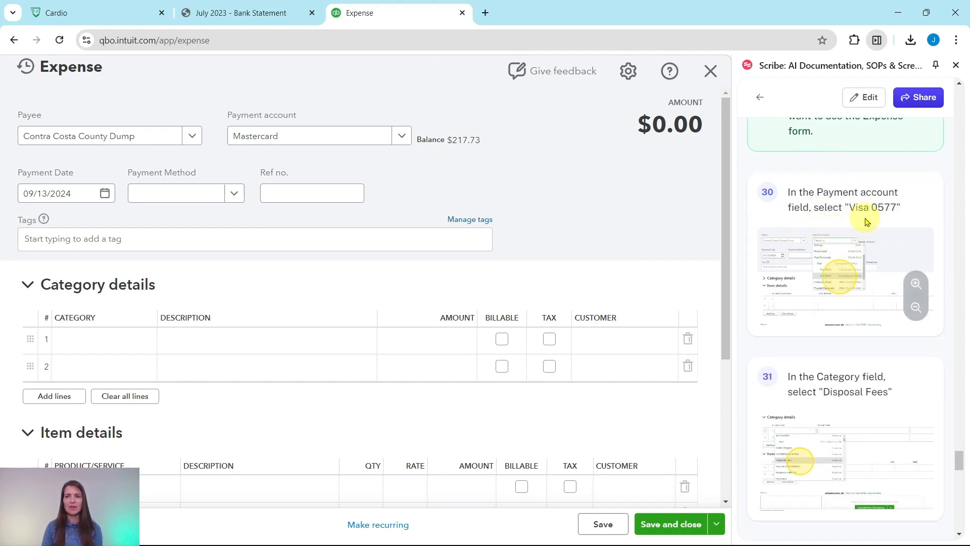
pyautogui.click(403, 142)
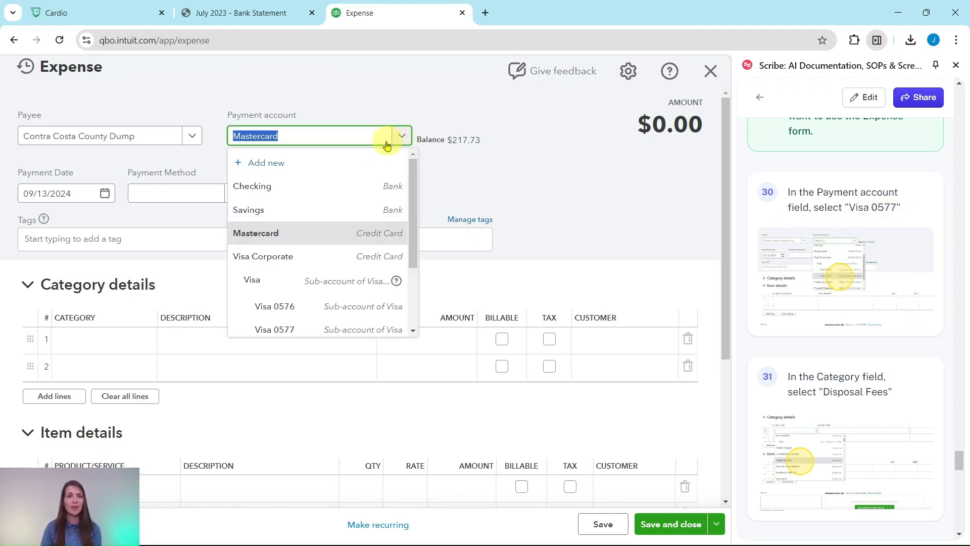
pyautogui.scroll(-2, 353, 174)
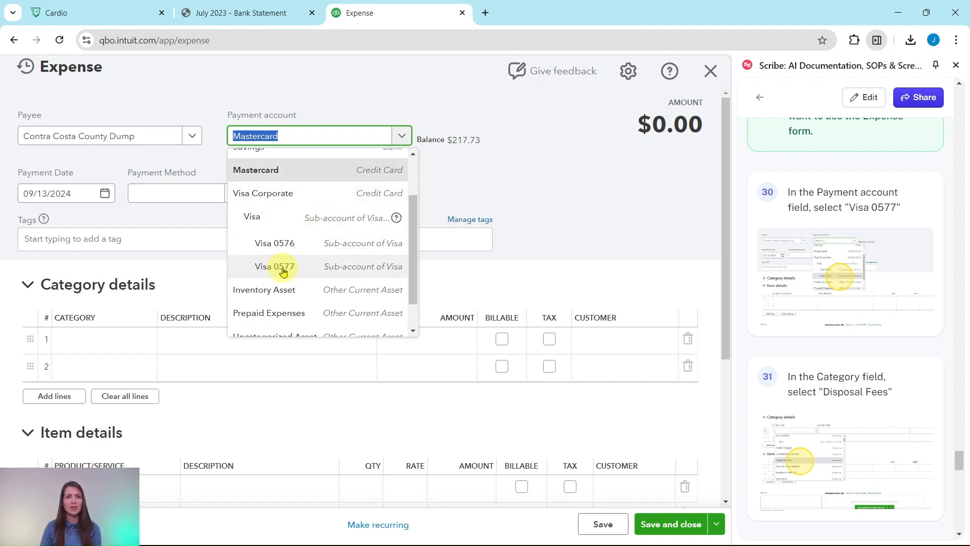
pyautogui.click(283, 271)
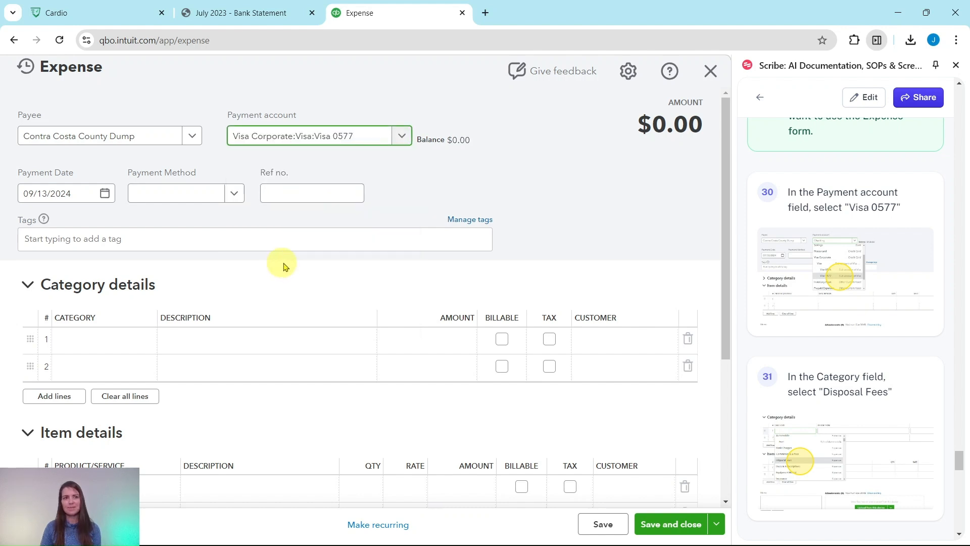
# - Set the category of the first line on the Contra Costa County Dump expense to Disposal Fees
pyautogui.scroll(-5, 813, 296)
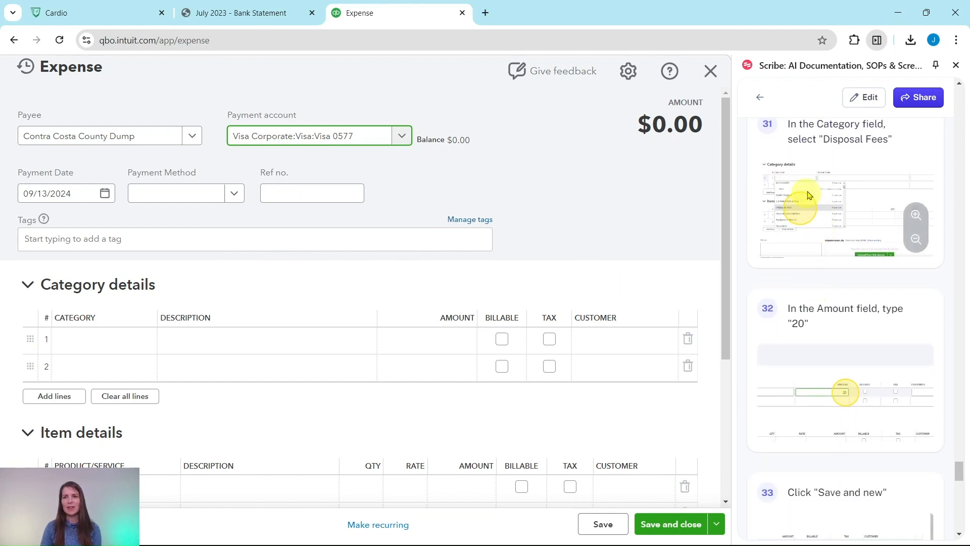
pyautogui.click(155, 365)
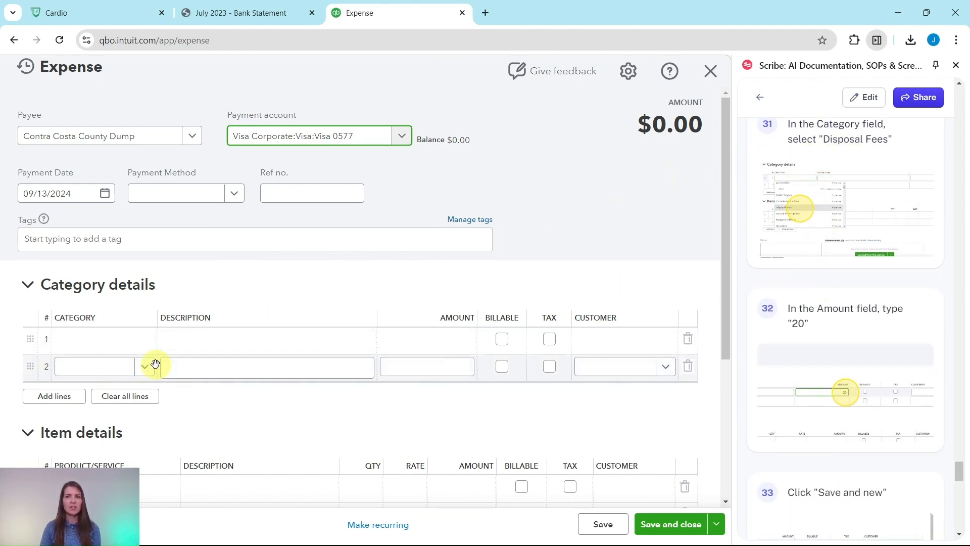
pyautogui.click(91, 365)
pyautogui.click(99, 340)
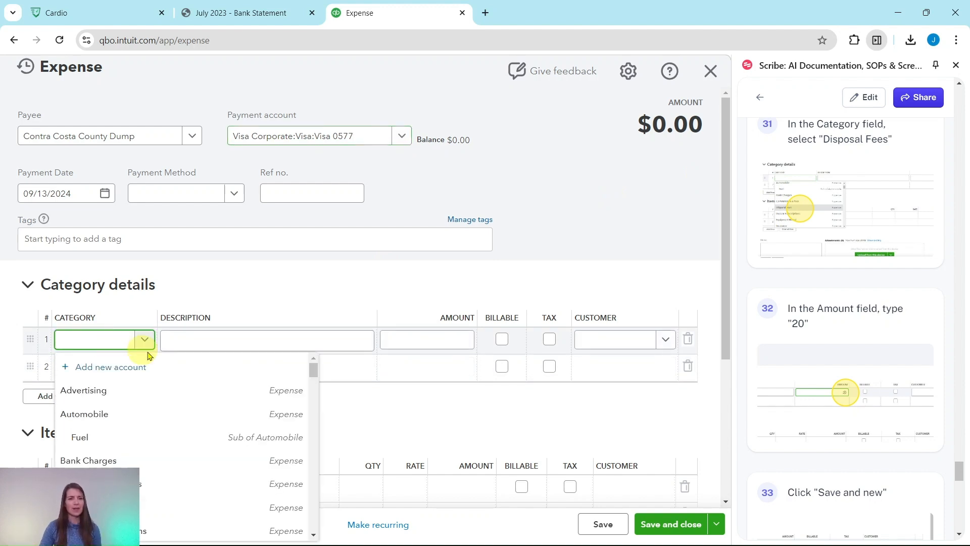
pyautogui.scroll(-1, 230, 367)
pyautogui.scroll(-1, 397, 413)
pyautogui.scroll(-1, 251, 376)
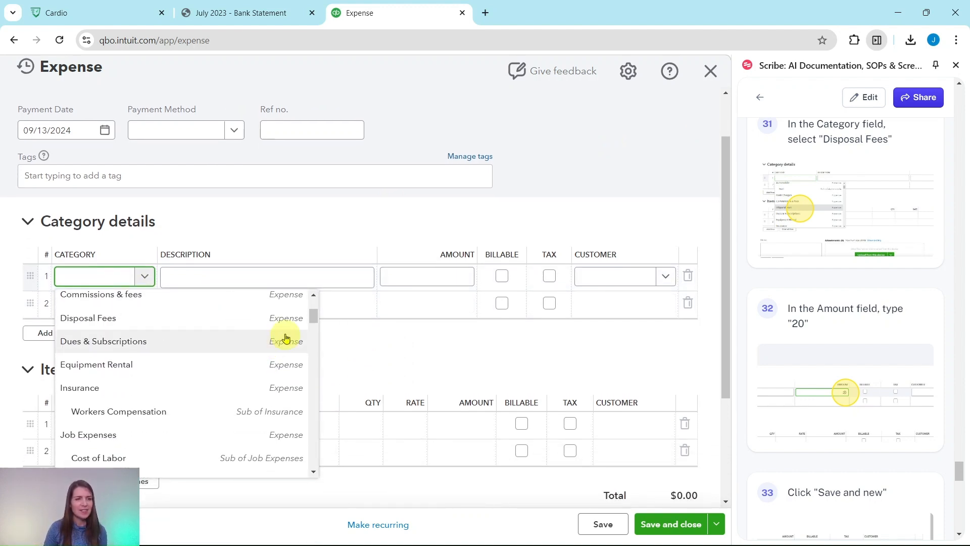
pyautogui.click(101, 323)
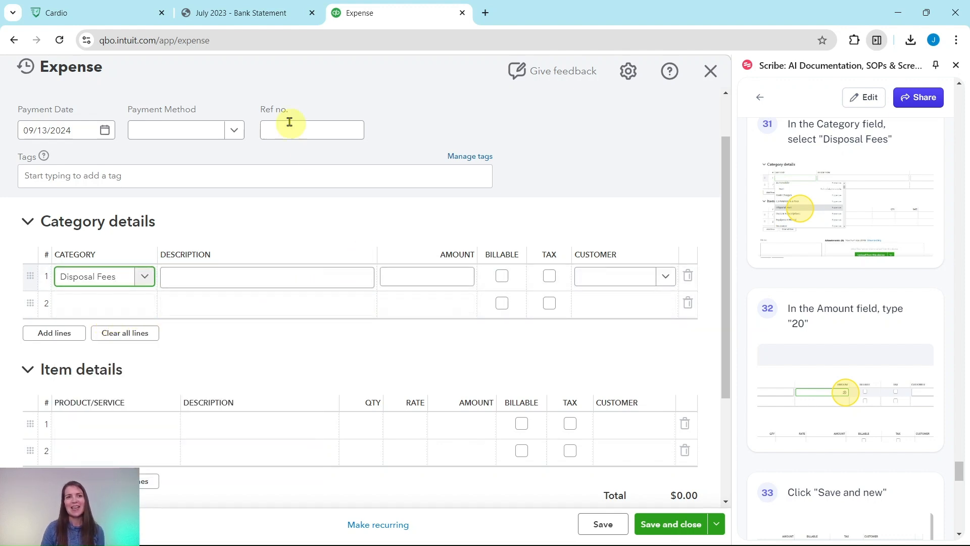
# - Look up the Contra Costa County Dump charge on the Visa statement and enter 20 as the Disposal Fees line amount
pyautogui.click(237, 13)
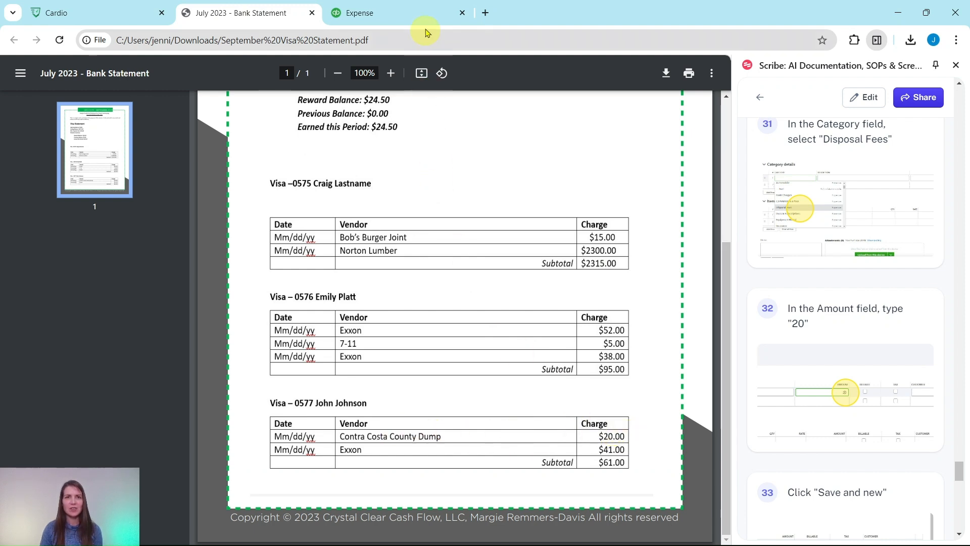
pyautogui.click(427, 12)
pyautogui.click(453, 276)
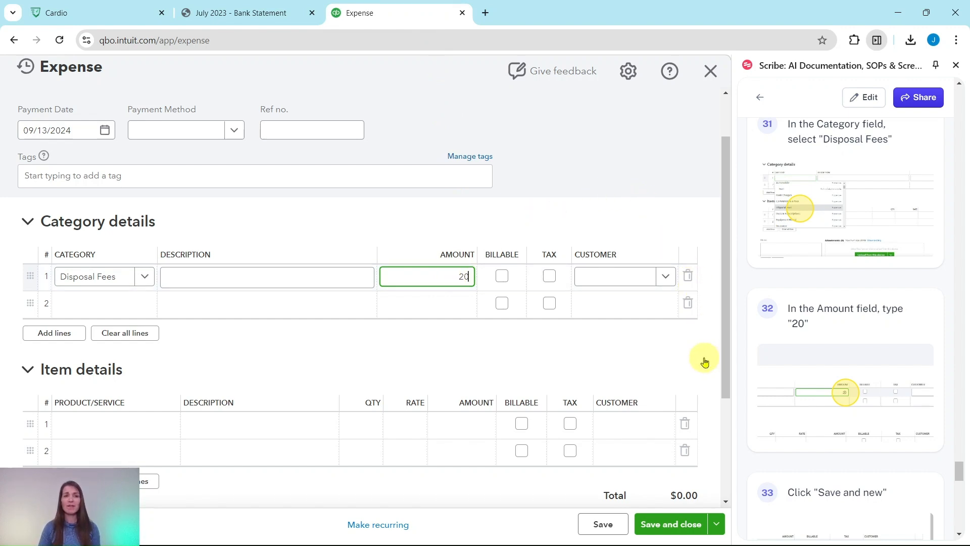
pyautogui.scroll(2, 687, 360)
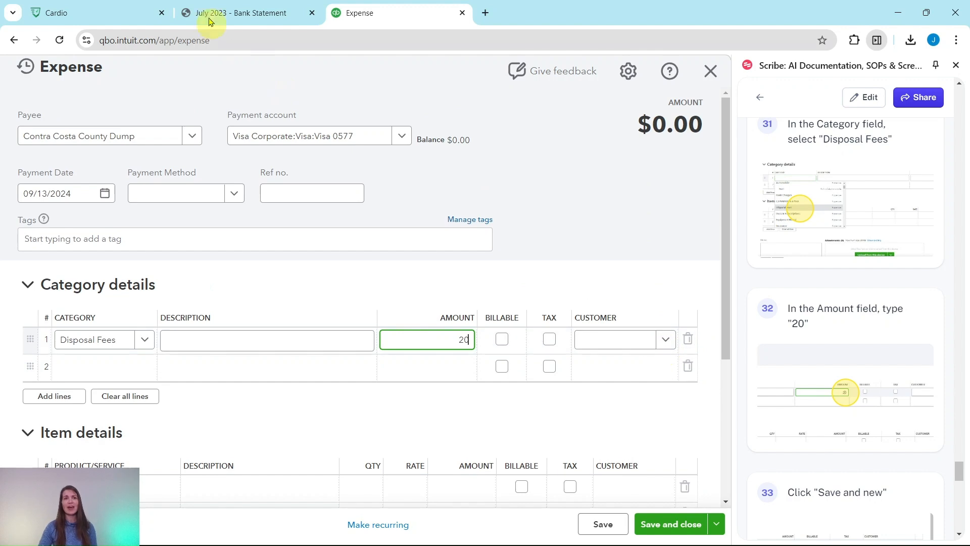
# - Check the statement for the next Visa 0577 charge, save the dump expense and start a new one
pyautogui.click(237, 13)
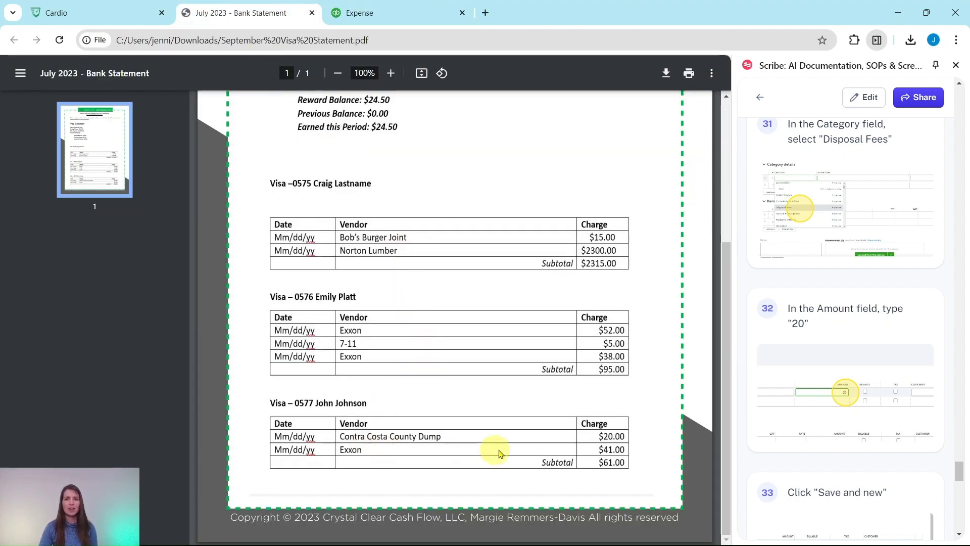
pyautogui.click(382, 21)
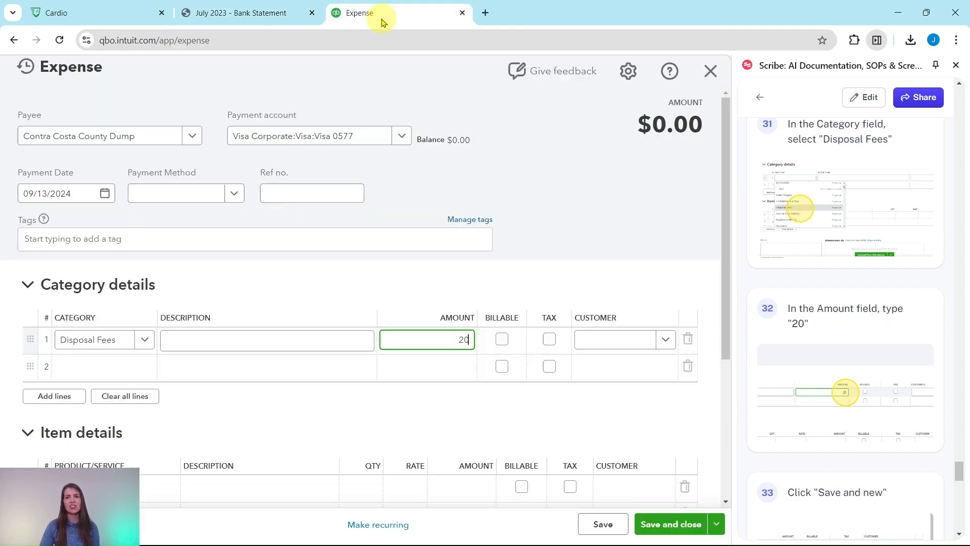
pyautogui.scroll(-5, 748, 244)
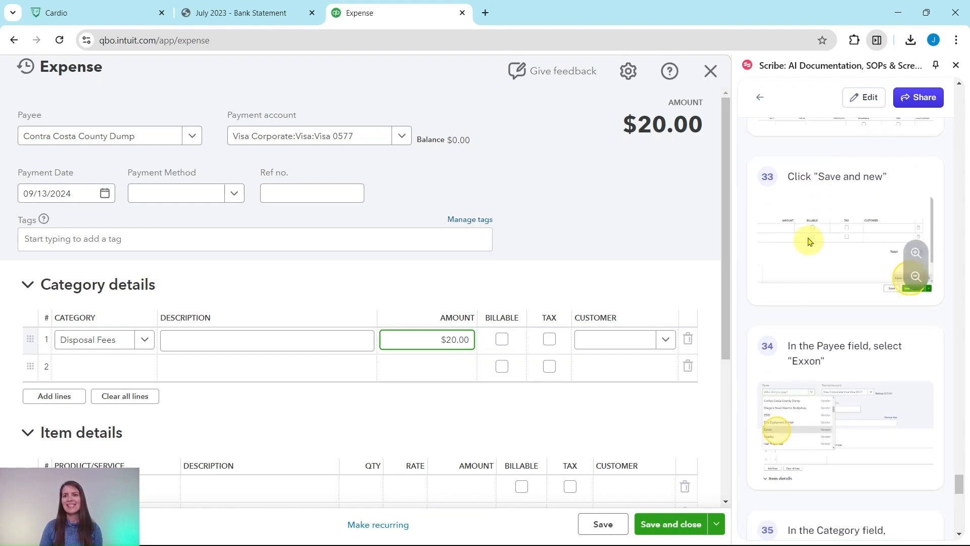
pyautogui.click(717, 526)
pyautogui.click(640, 499)
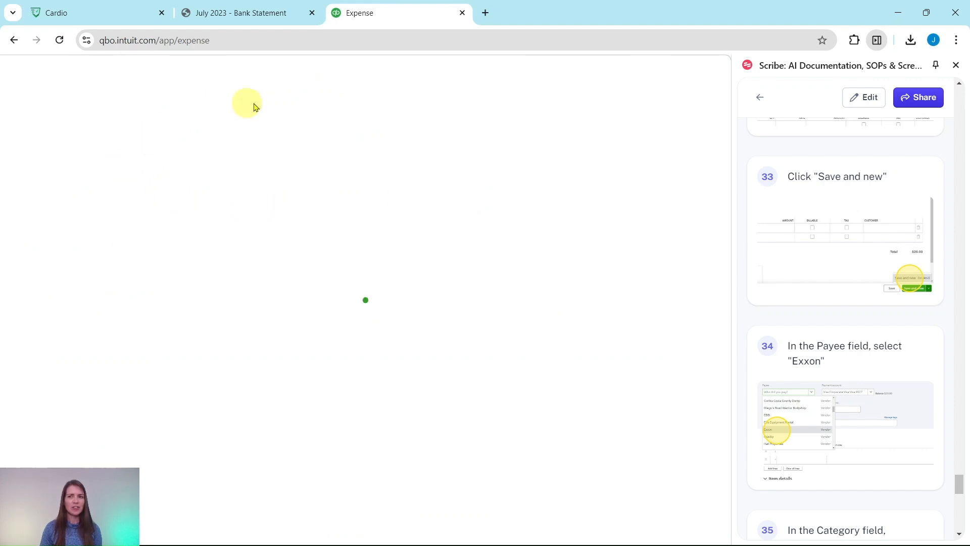
# - Set the payee of the new expense to Exxon and check the entry against the Visa 0577 charges on the statement
pyautogui.scroll(-4, 853, 335)
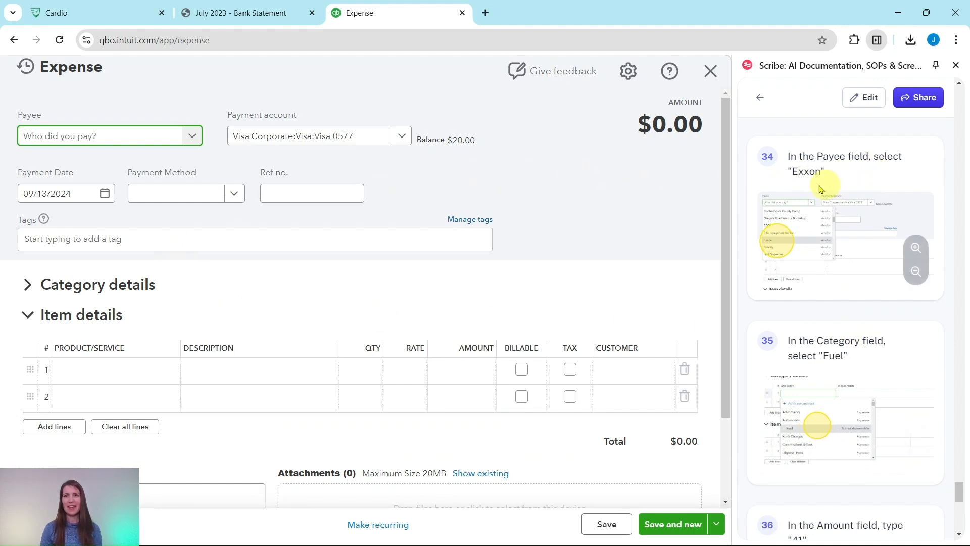
pyautogui.click(191, 138)
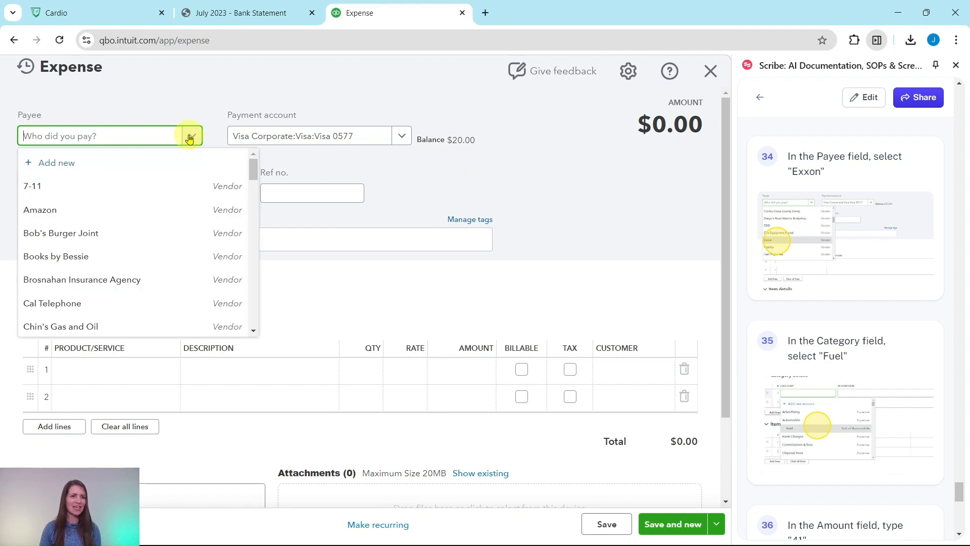
pyautogui.scroll(-5, 169, 197)
pyautogui.scroll(-2, 165, 196)
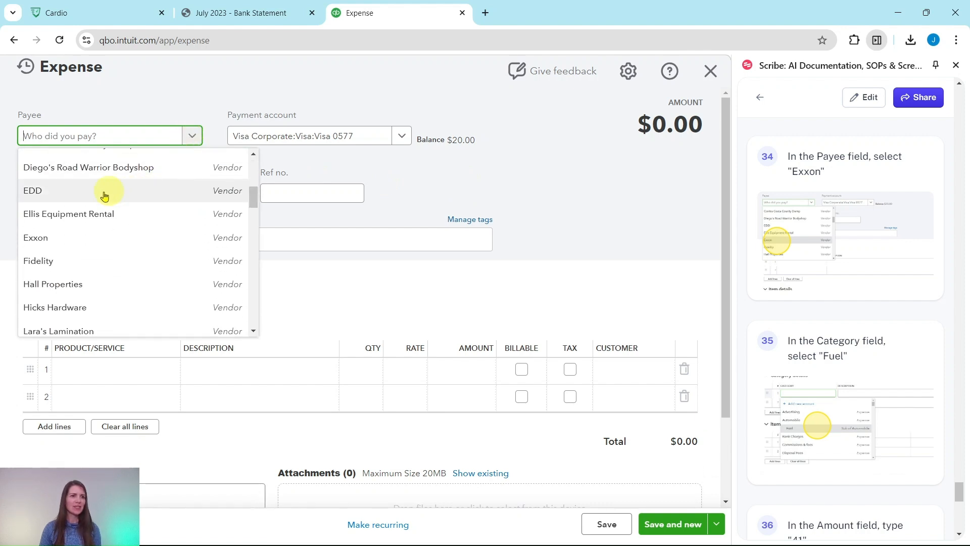
pyautogui.click(40, 240)
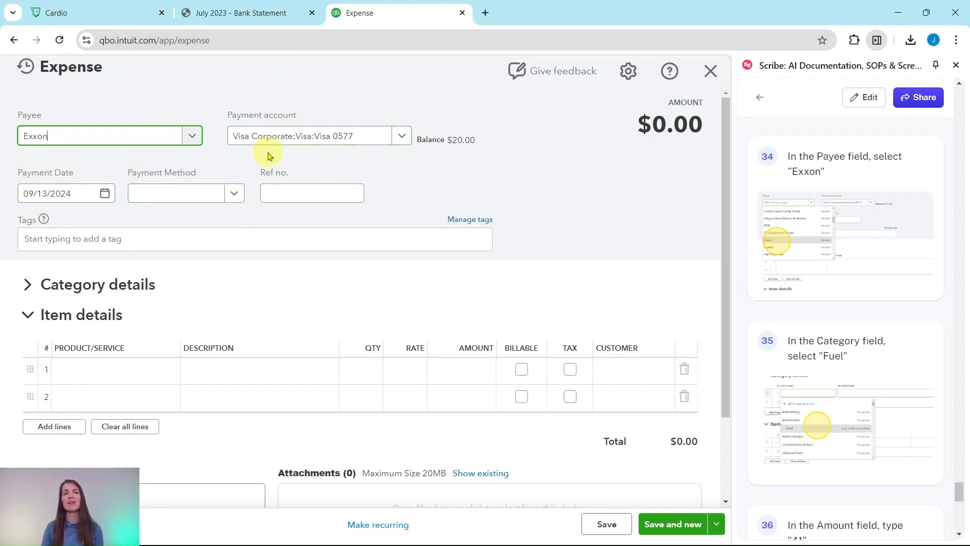
pyautogui.click(250, 15)
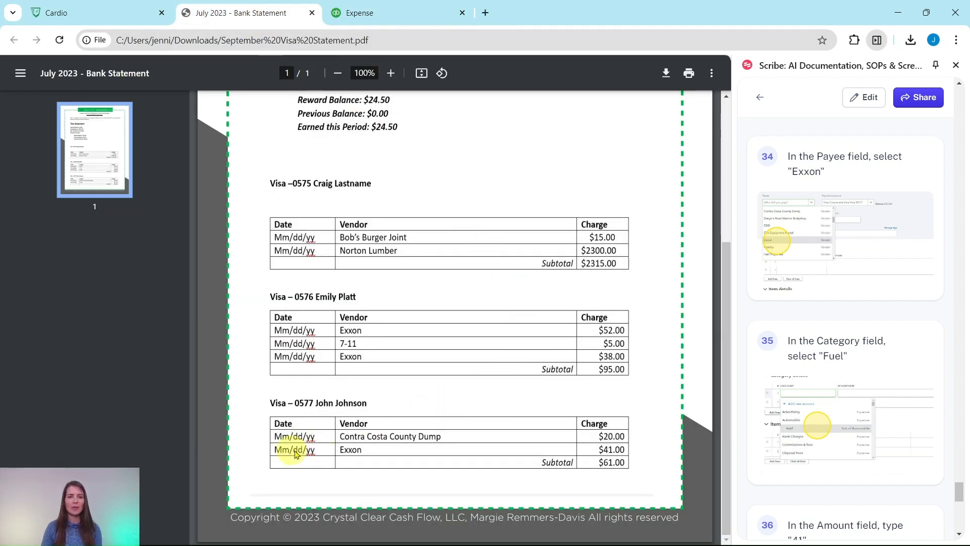
pyautogui.click(381, 13)
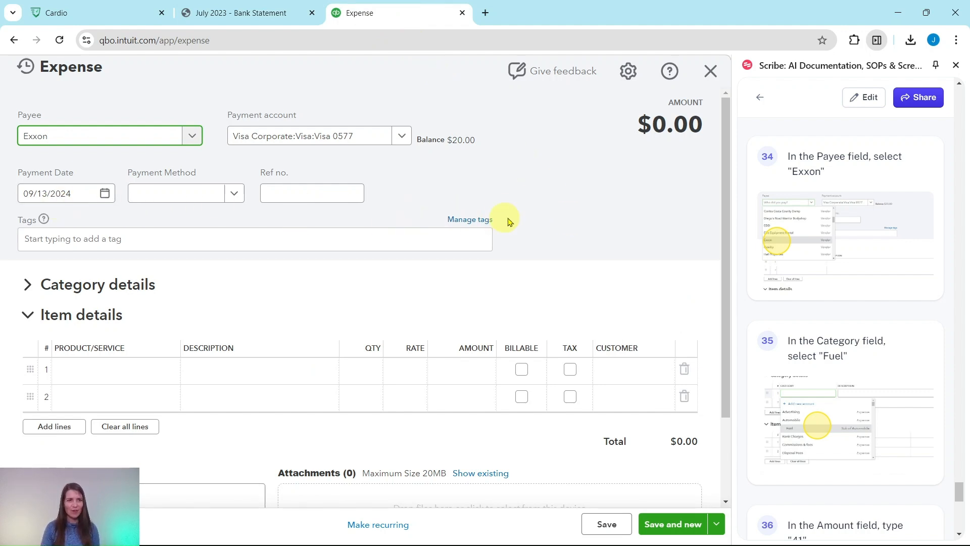
# - Collapse Item details, expand Category details and set the first line's category to Fuel under Automobile
pyautogui.scroll(-1, 816, 286)
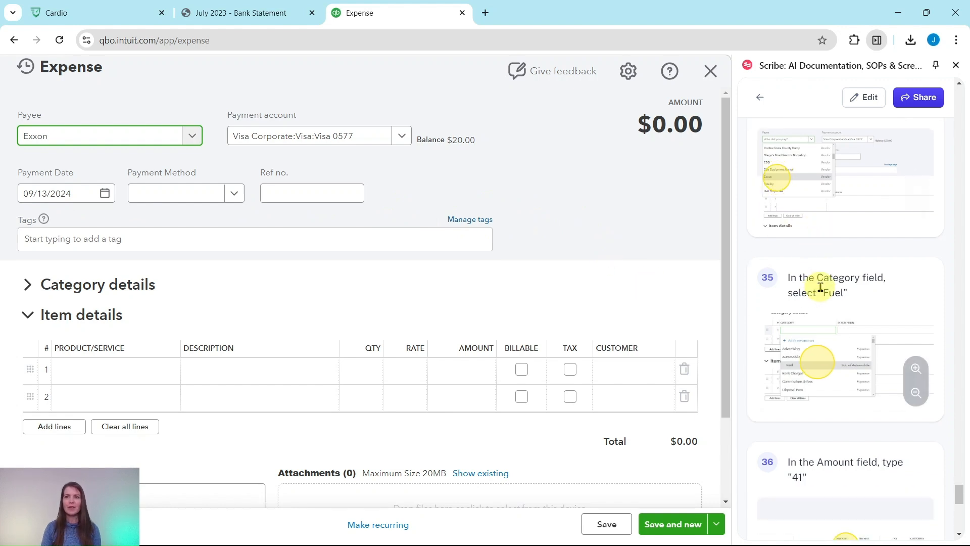
pyautogui.click(28, 314)
pyautogui.click(28, 284)
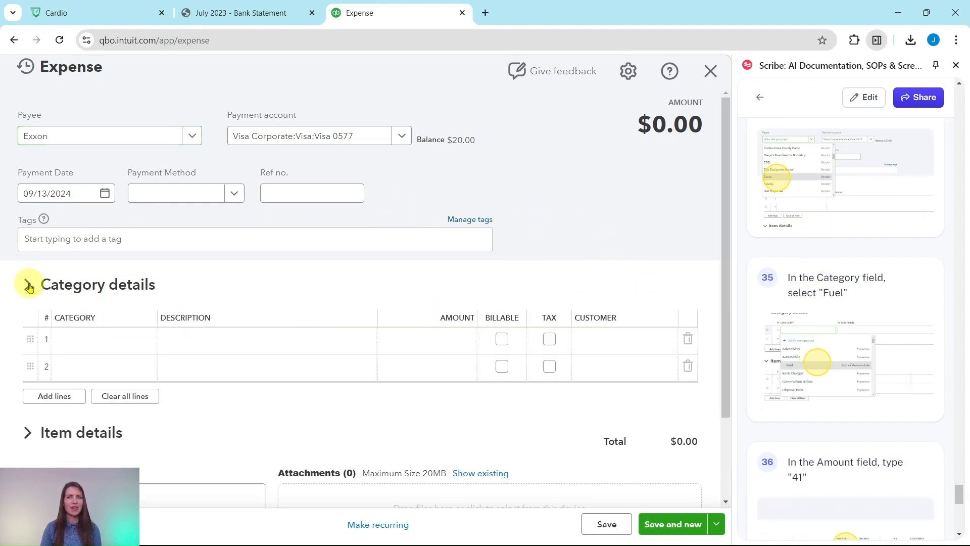
pyautogui.scroll(1, 849, 297)
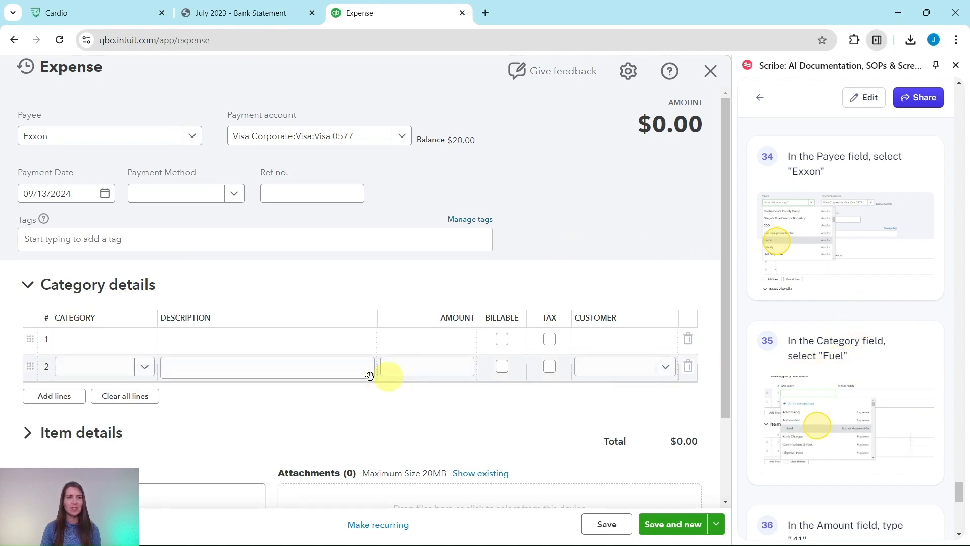
pyautogui.click(136, 347)
pyautogui.click(145, 341)
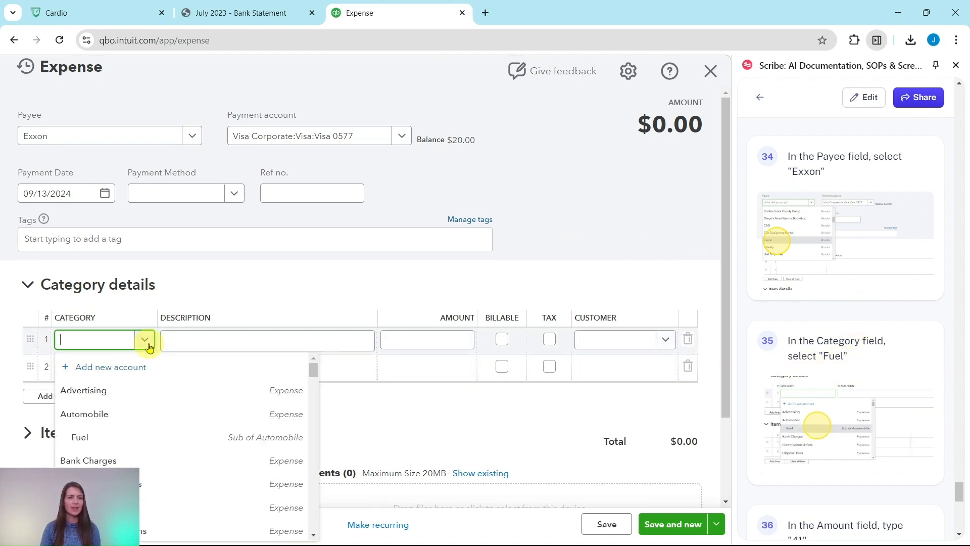
pyautogui.scroll(-2, 472, 364)
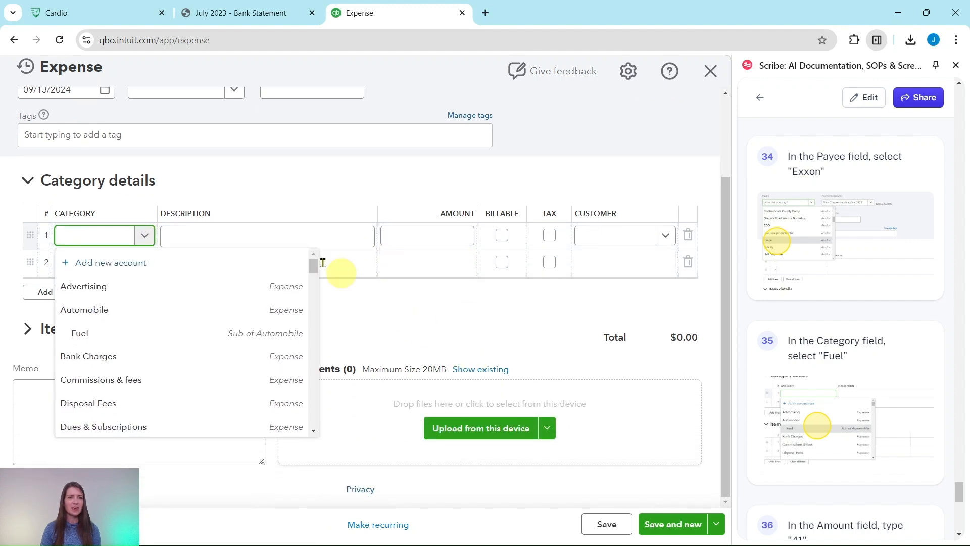
pyautogui.click(85, 338)
# - Look up the Visa 0577 Exxon charge on the statement and enter 41 as the Fuel line amount
pyautogui.click(232, 22)
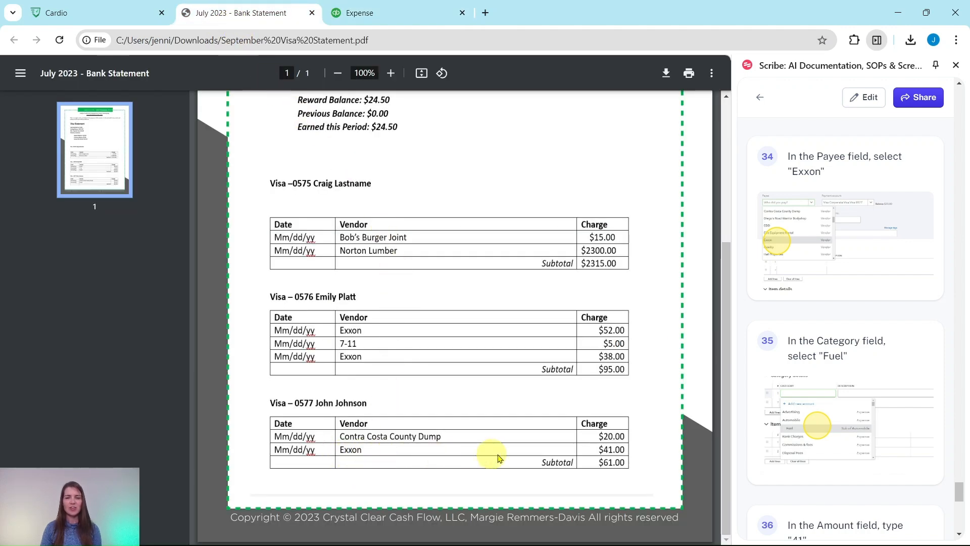
pyautogui.click(392, 13)
pyautogui.click(453, 233)
pyautogui.write('41')
# - Follow the guide's last instruction, review the Exxon expense's category line, and save and close the expense
pyautogui.scroll(-8, 864, 295)
pyautogui.scroll(-1, 864, 298)
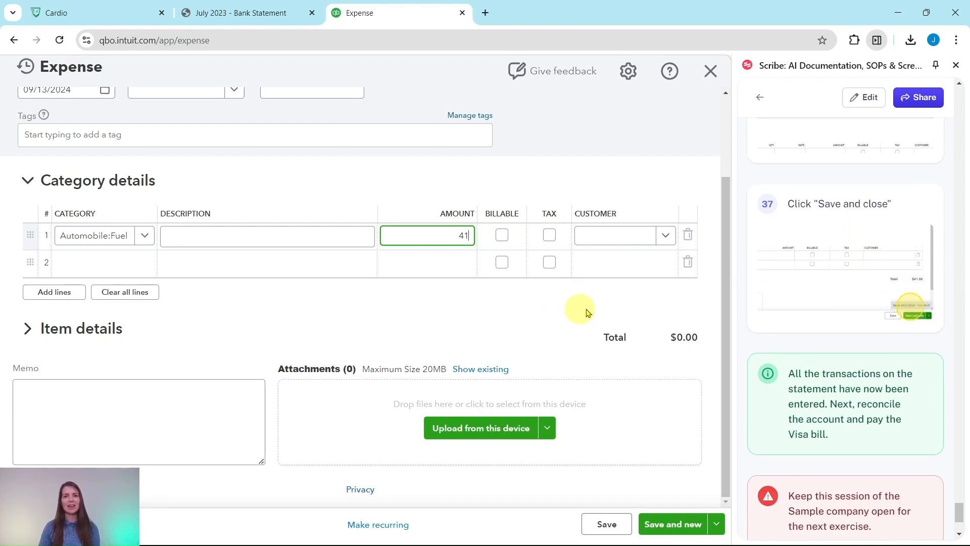
pyautogui.click(668, 183)
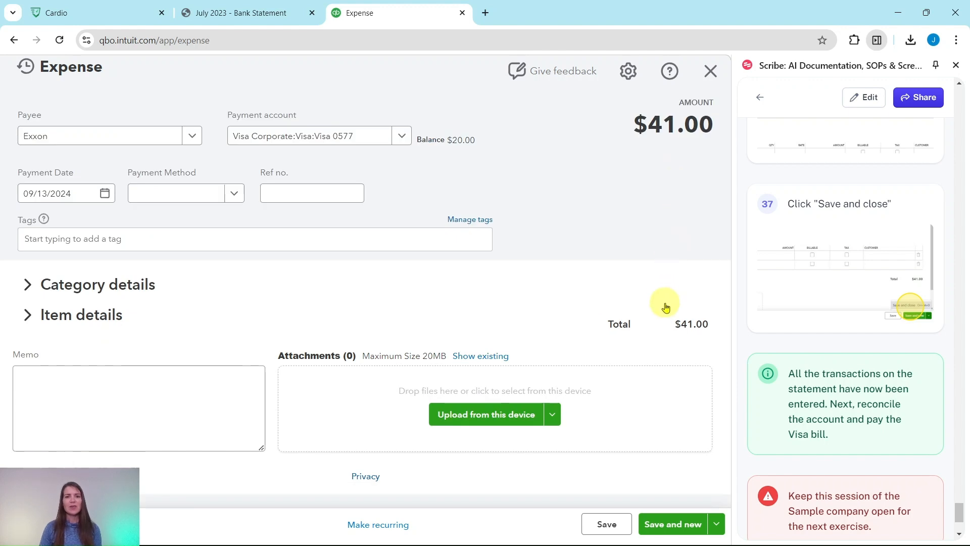
pyautogui.click(26, 287)
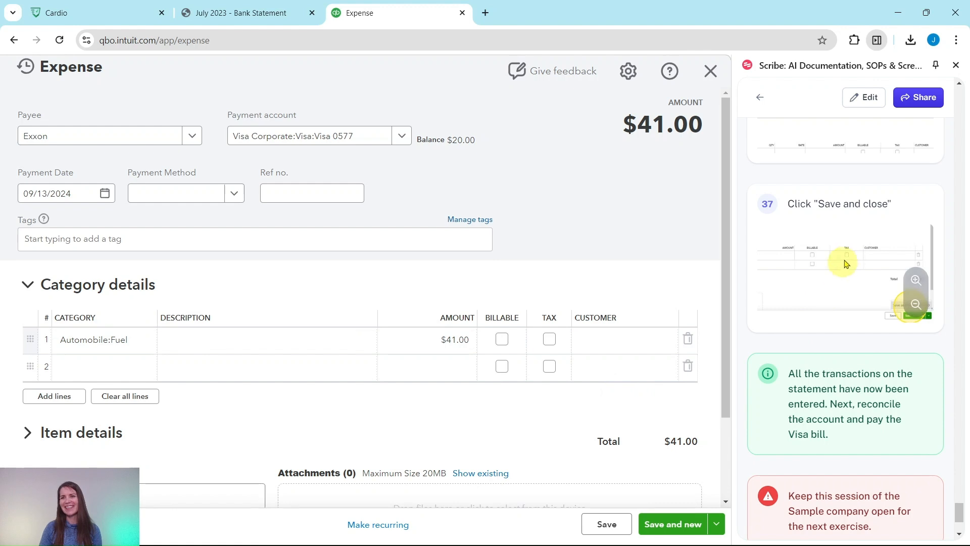
pyautogui.click(716, 524)
pyautogui.click(640, 494)
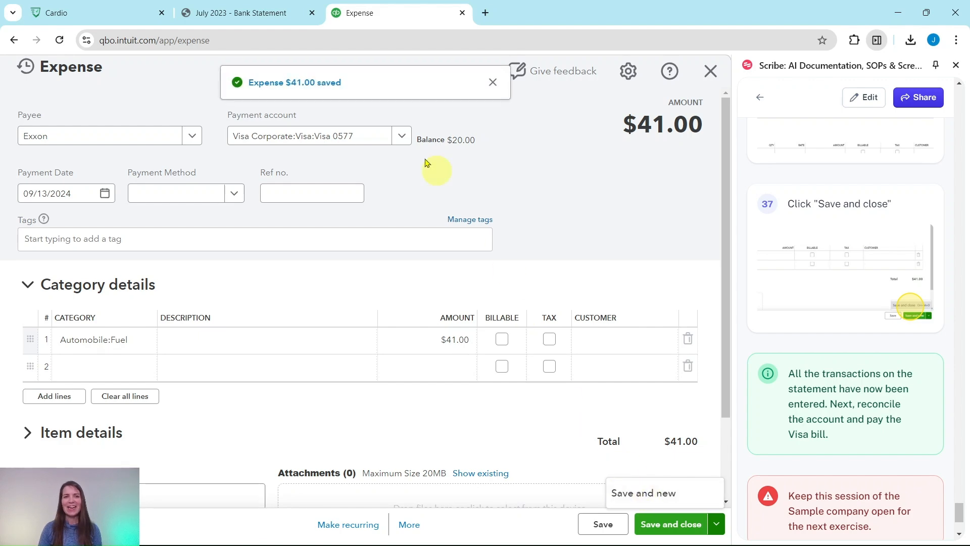
# - Compare the Visa statement's ending balance with the Visa Corporate balance in the chart of accounts and read the guide's closing notes
pyautogui.click(278, 16)
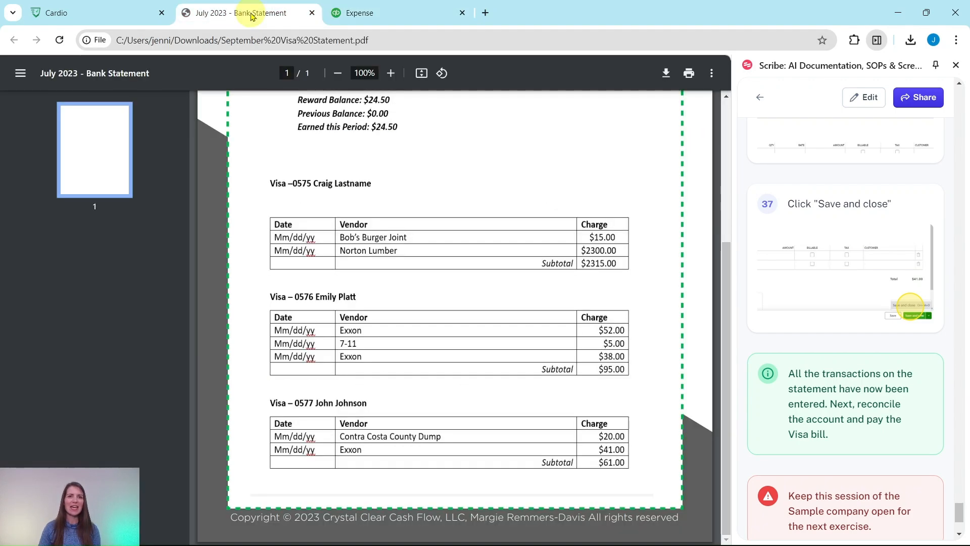
pyautogui.scroll(3, 564, 265)
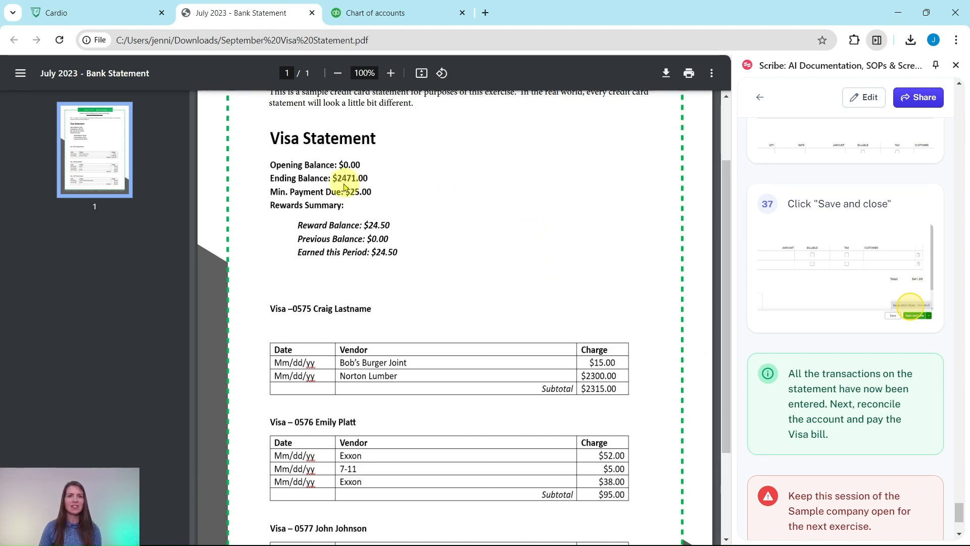
pyautogui.click(357, 14)
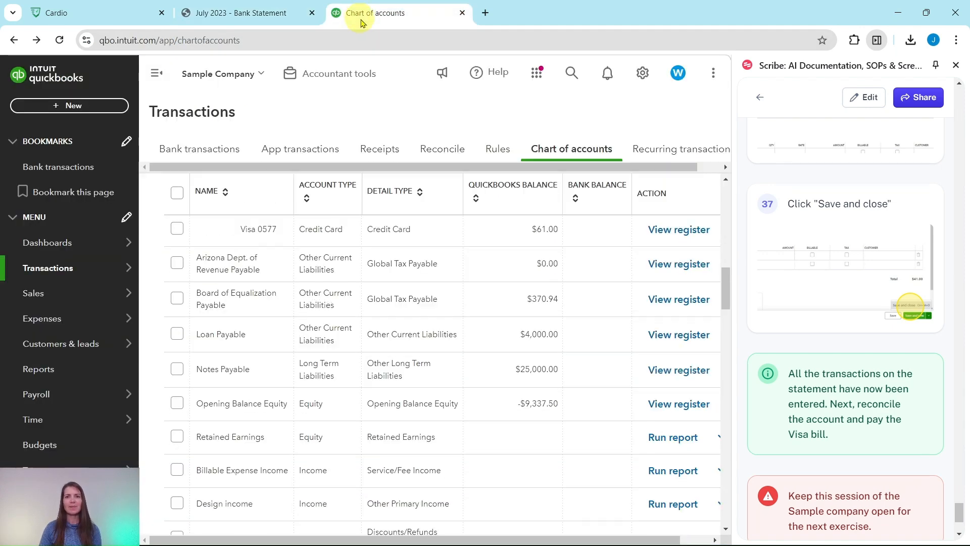
pyautogui.scroll(-3, 496, 335)
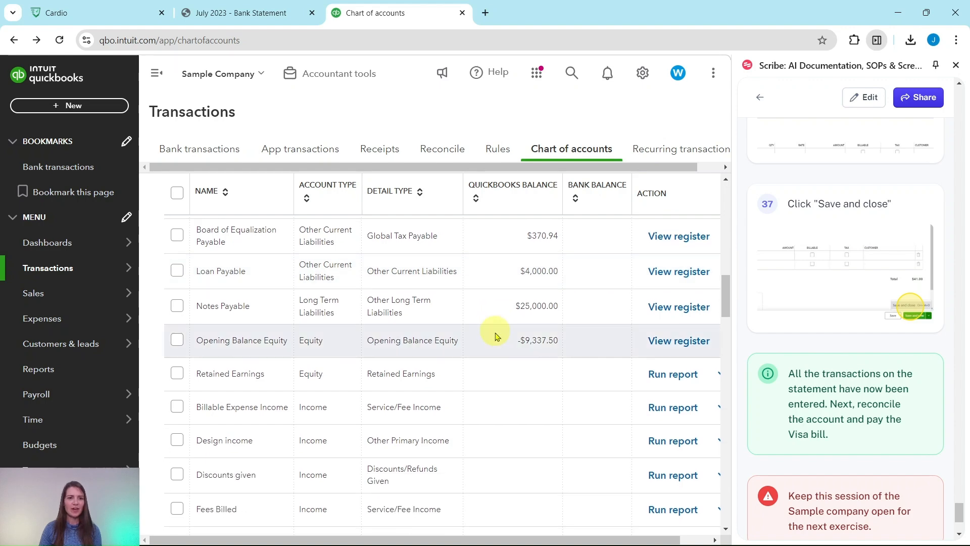
pyautogui.scroll(7, 505, 353)
pyautogui.scroll(-2, 504, 348)
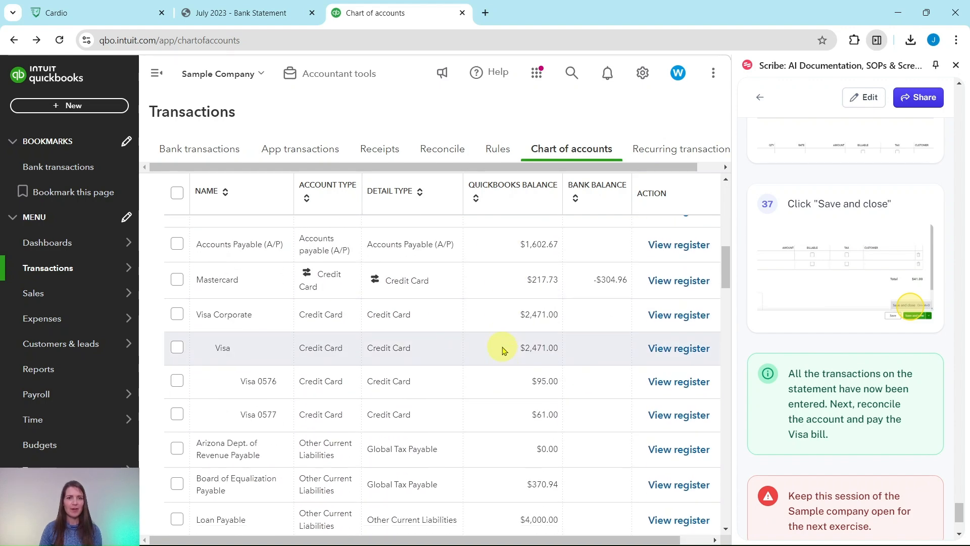
pyautogui.scroll(1, 505, 347)
pyautogui.scroll(-1, 464, 333)
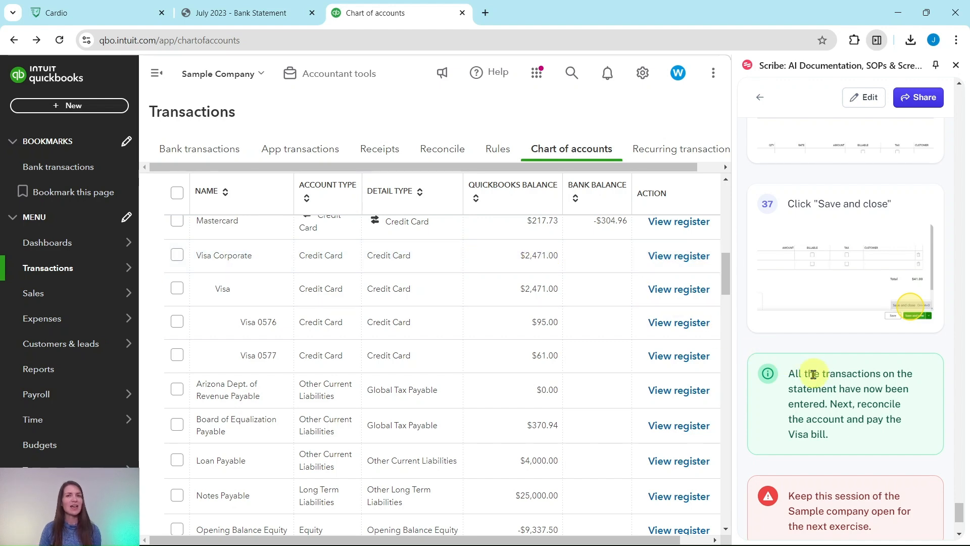
pyautogui.scroll(-1, 818, 375)
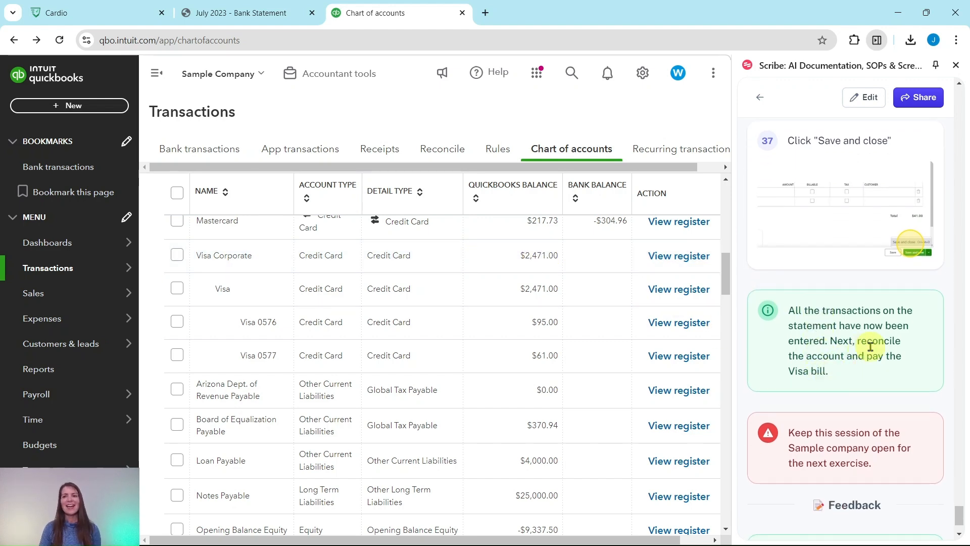